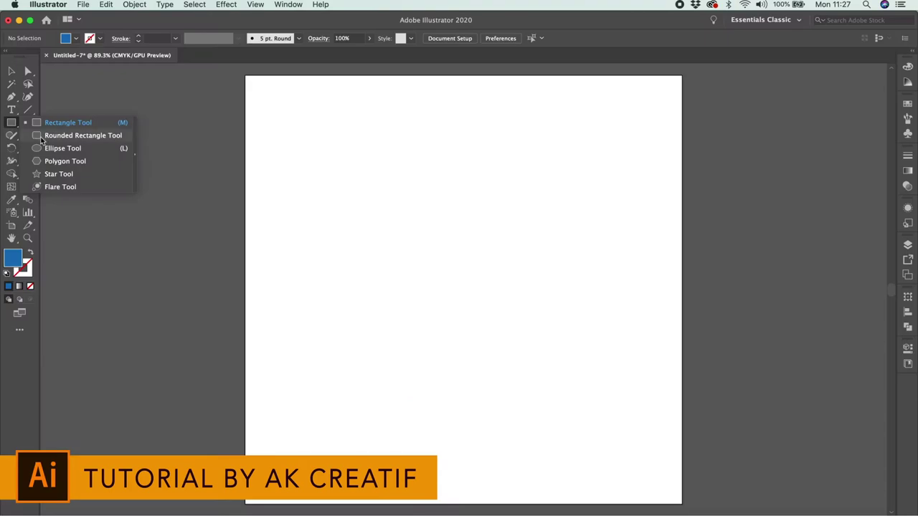
Pick the Ellipse tool on the blank untitled artboard
click(63, 150)
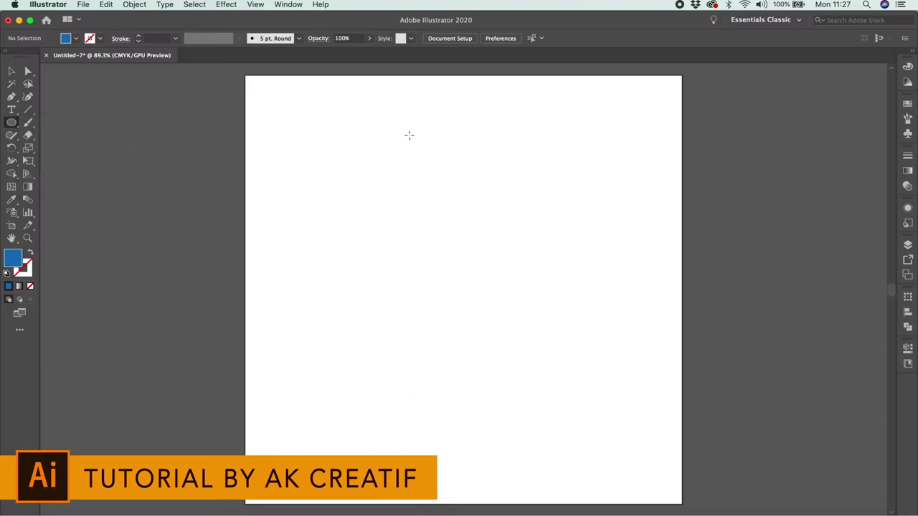
Draw a large blue circle for the head and shift it slightly left
mouse_move(373, 182)
mouse_down()
mouse_move(583, 359)
mouse_move(622, 425)
mouse_up()
key(v)
drag(494, 300, 444, 303)
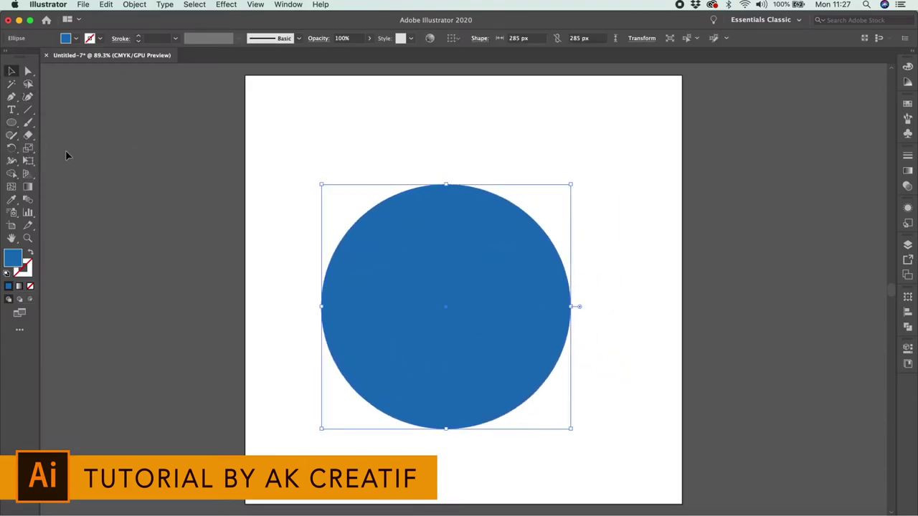
click(86, 154)
Make a three-sided polygon and rotate it into an ear at the head's upper left
click(17, 127)
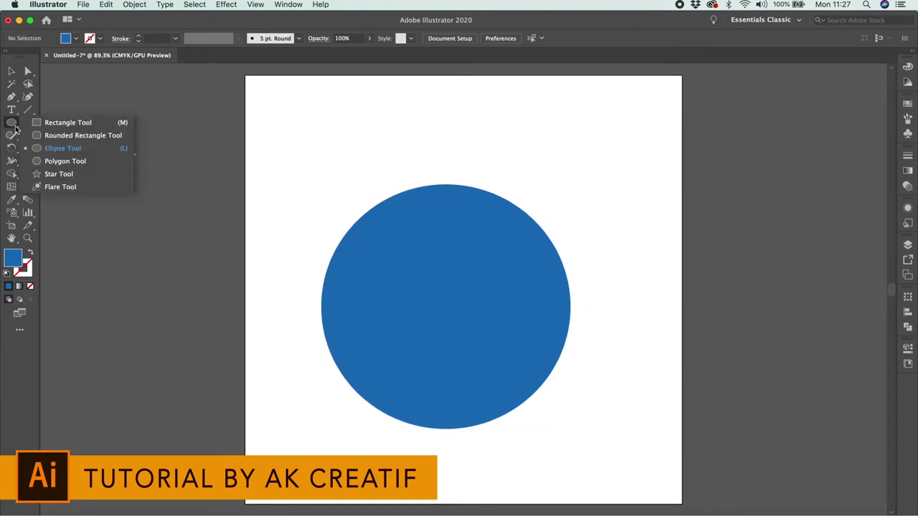
click(50, 167)
click(313, 104)
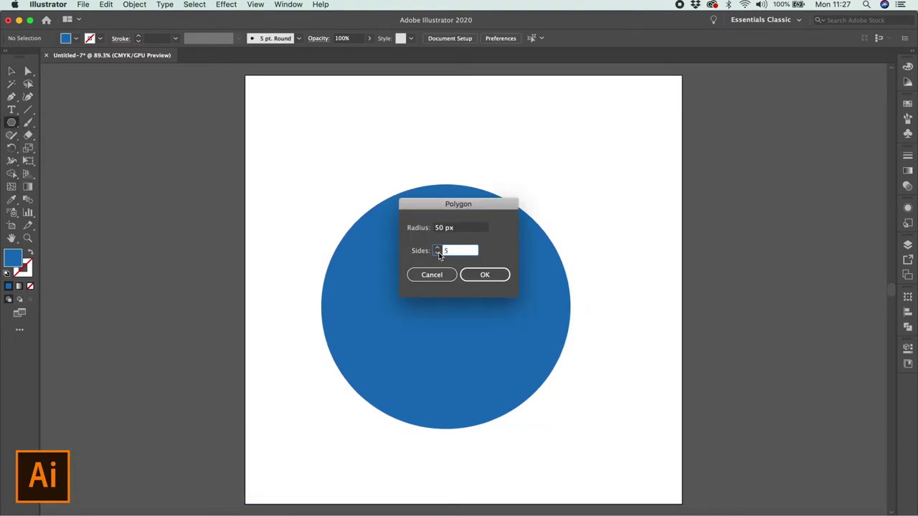
click(484, 274)
key(v)
drag(317, 110, 380, 210)
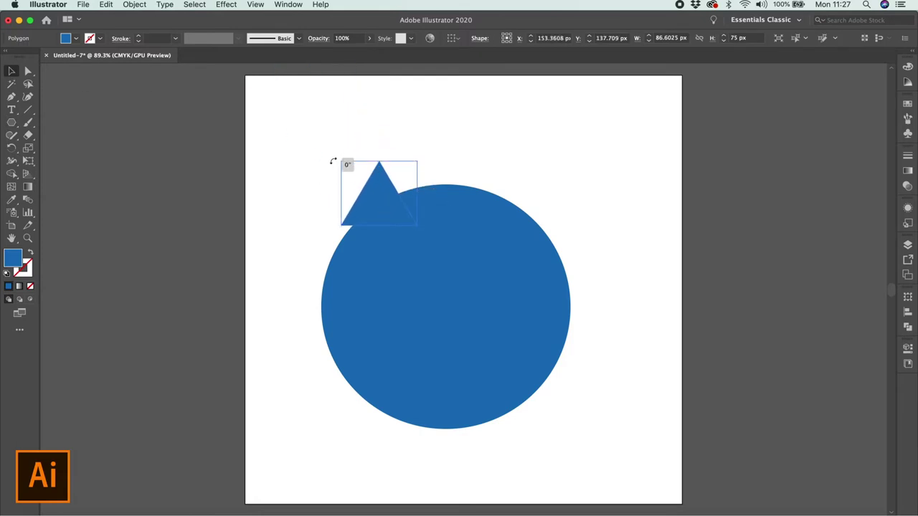
drag(333, 162, 322, 188)
drag(380, 198, 361, 203)
Copy the ear, flip it, and place it at the head's upper right
key(super+c)
key(super+v)
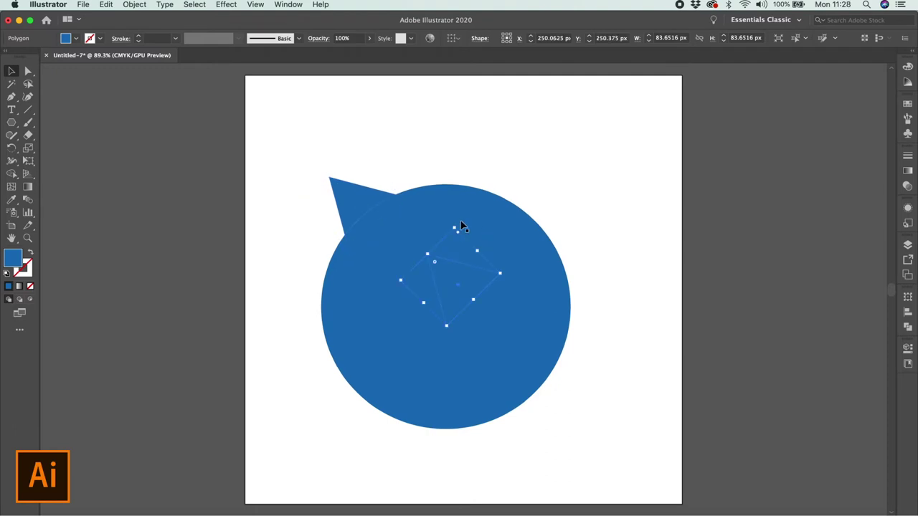
drag(453, 225, 562, 287)
mouse_move(457, 291)
mouse_down()
mouse_move(543, 219)
mouse_move(534, 210)
mouse_up()
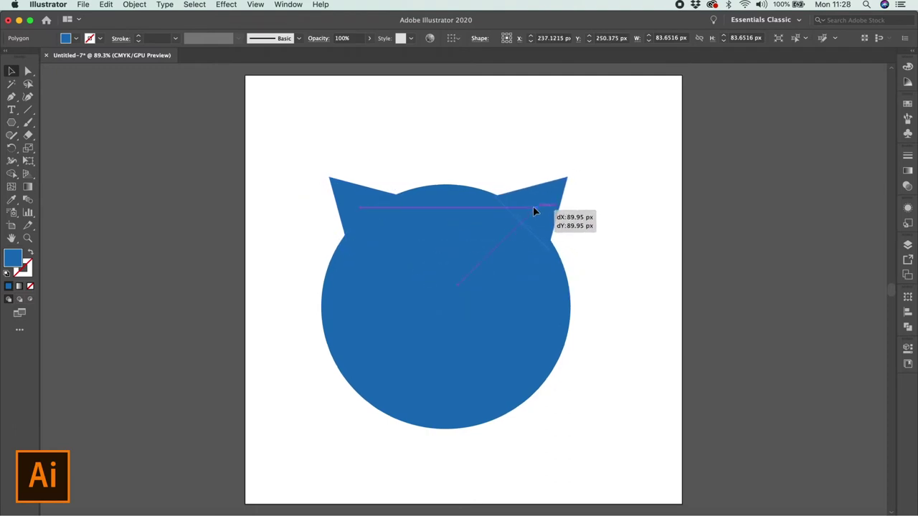
click(599, 237)
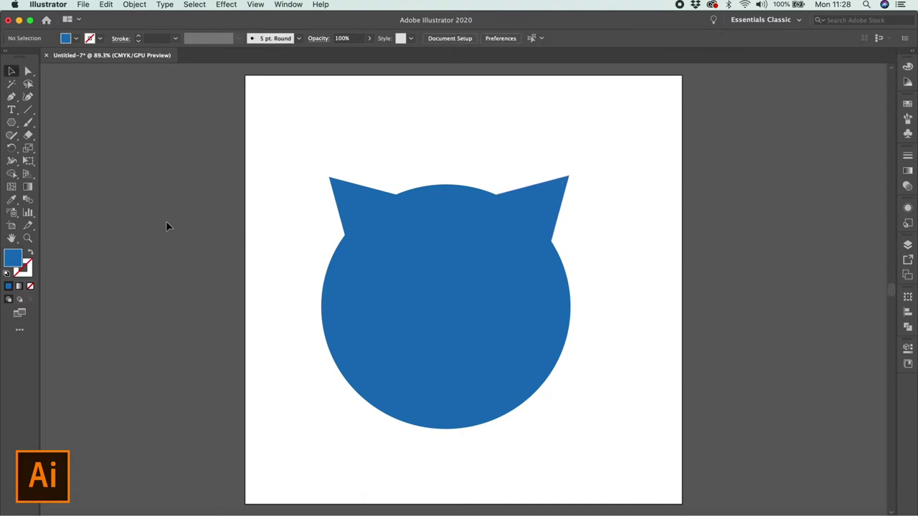
Draw paw ellipses along the bottom of the head
drag(18, 128, 58, 147)
mouse_move(321, 415)
mouse_down()
mouse_move(382, 457)
mouse_move(459, 480)
mouse_up()
drag(496, 415, 574, 468)
drag(525, 391, 593, 428)
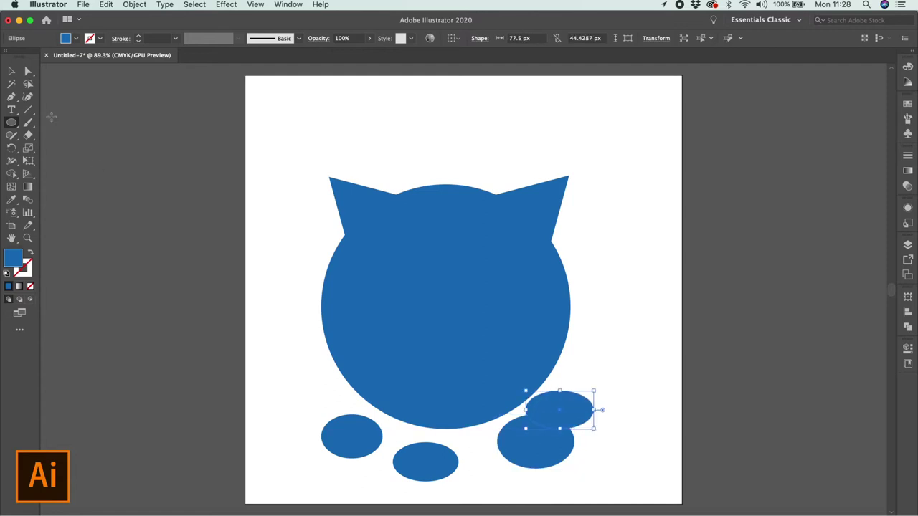
Move the three paws up against the head and delete the extra ellipse
key(v)
drag(358, 450, 354, 420)
drag(419, 464, 407, 443)
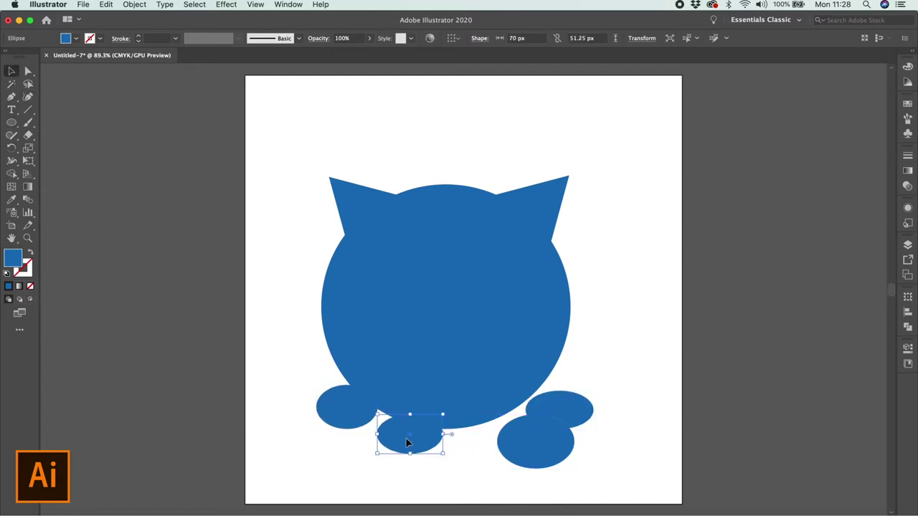
drag(539, 448, 525, 438)
drag(580, 410, 584, 381)
key(Delete)
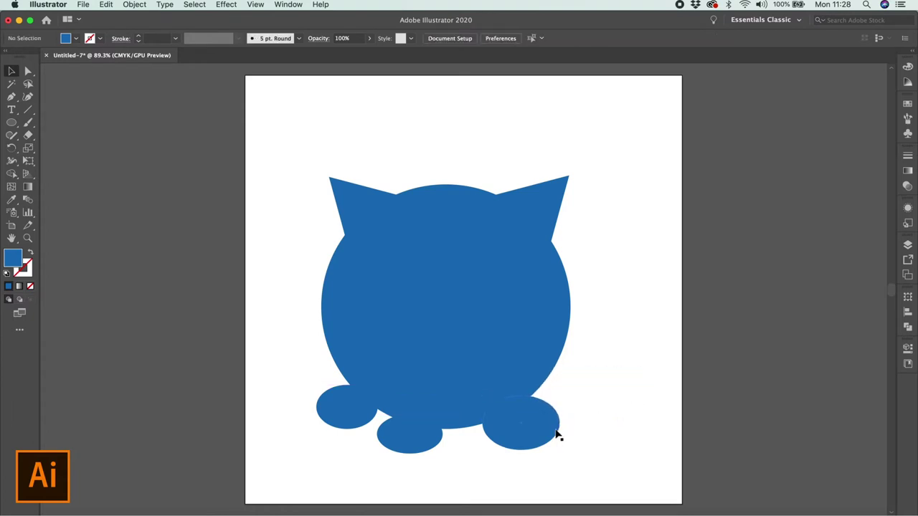
drag(359, 420, 380, 424)
click(301, 412)
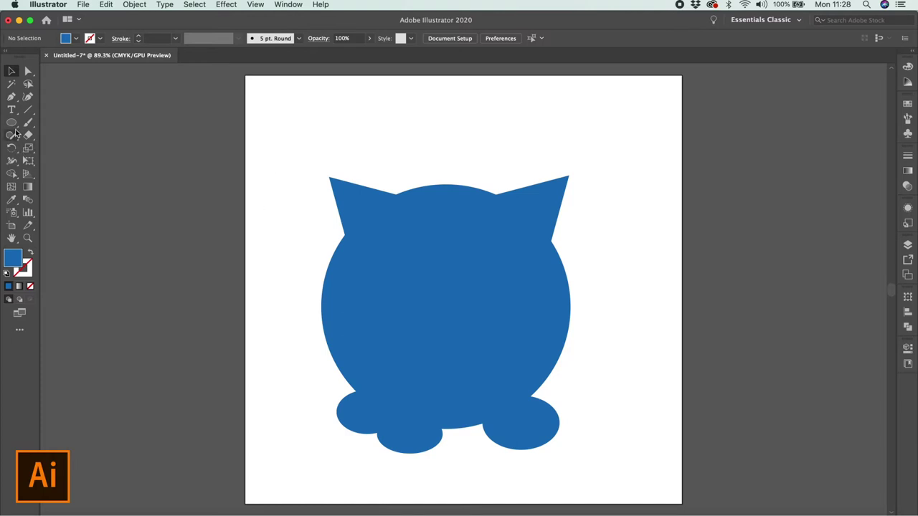
drag(12, 122, 40, 149)
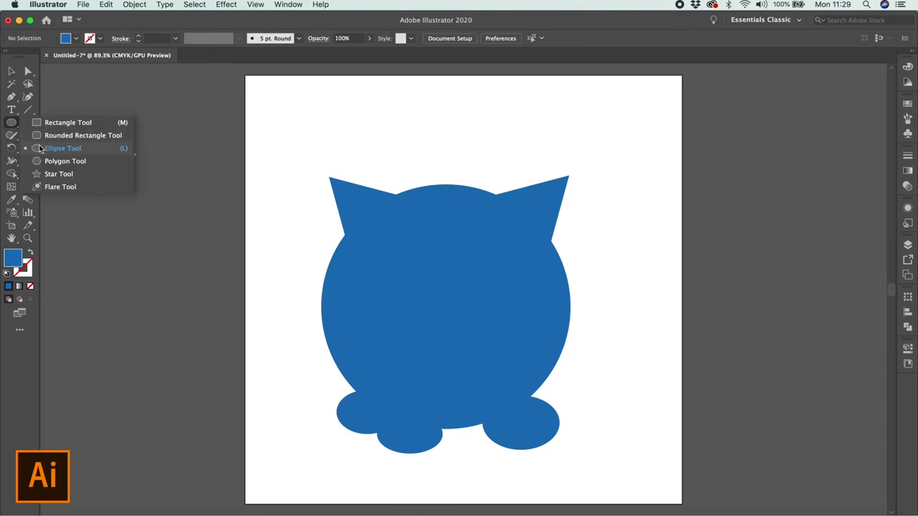
Draw a tall ellipse right of the head and convert its bottom anchor to a corner
click(40, 149)
drag(607, 184, 645, 366)
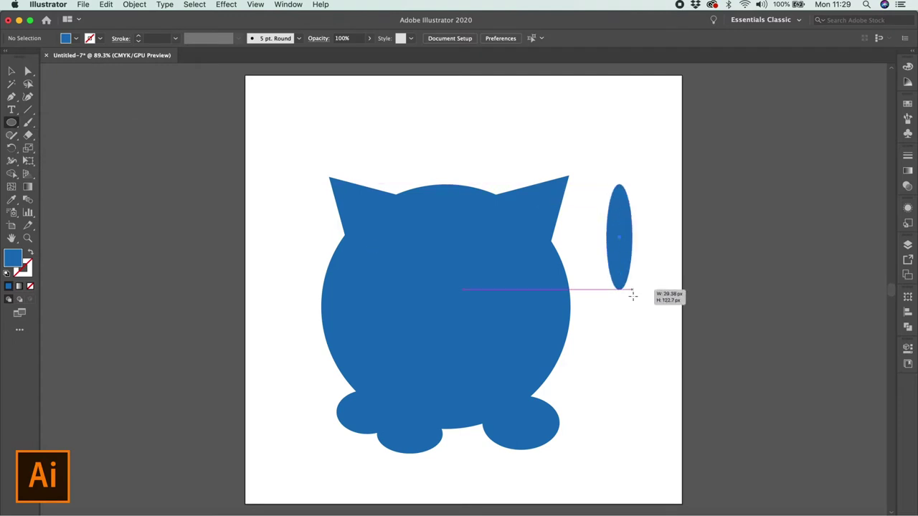
key(v)
click(625, 373)
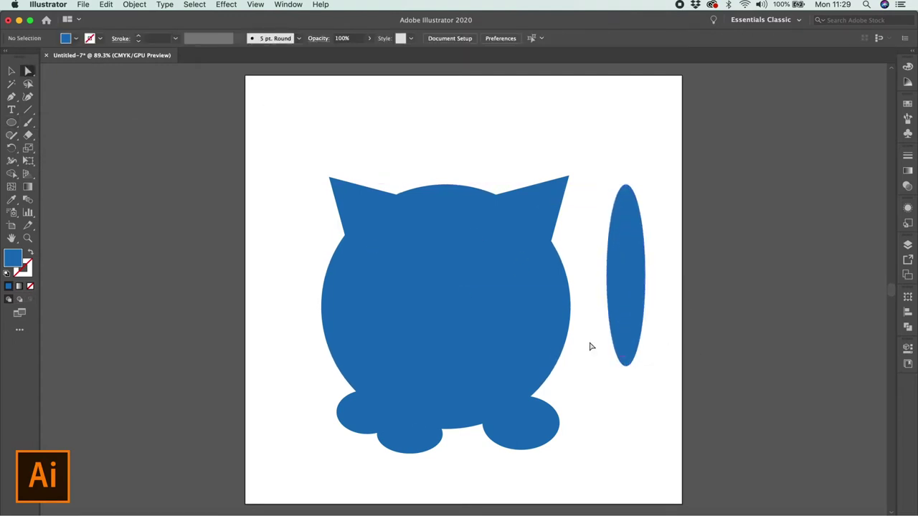
click(625, 366)
click(92, 38)
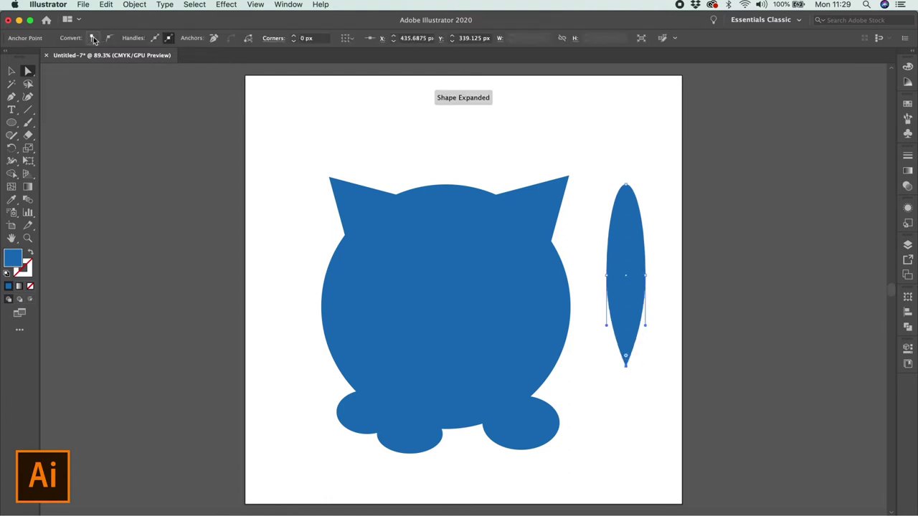
Rotate the tail outward and bend it into a tapering curve into the head
key(v)
click(628, 283)
mouse_move(649, 179)
mouse_down()
mouse_move(686, 251)
mouse_move(637, 289)
mouse_up()
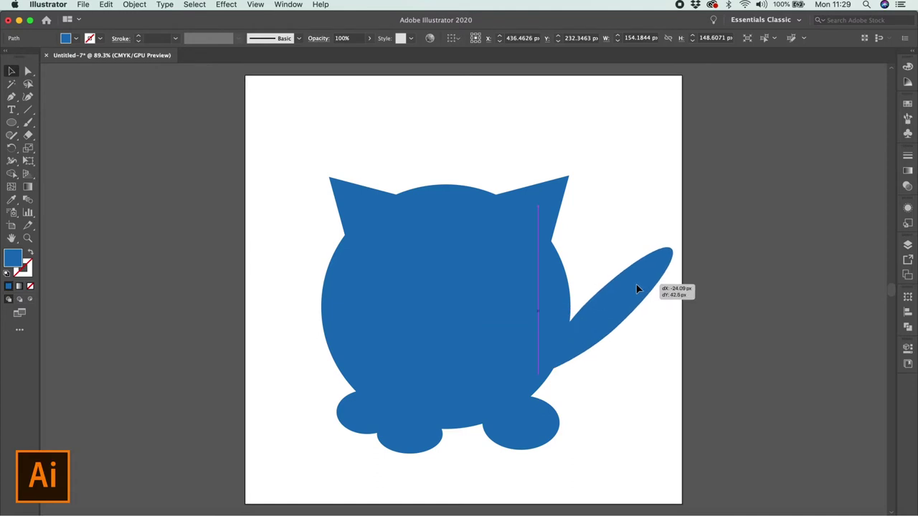
key(a)
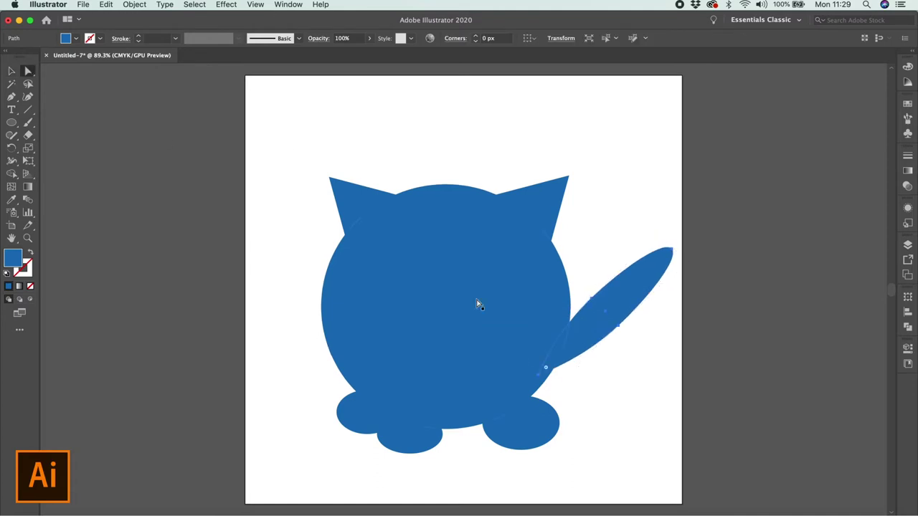
drag(619, 327, 607, 314)
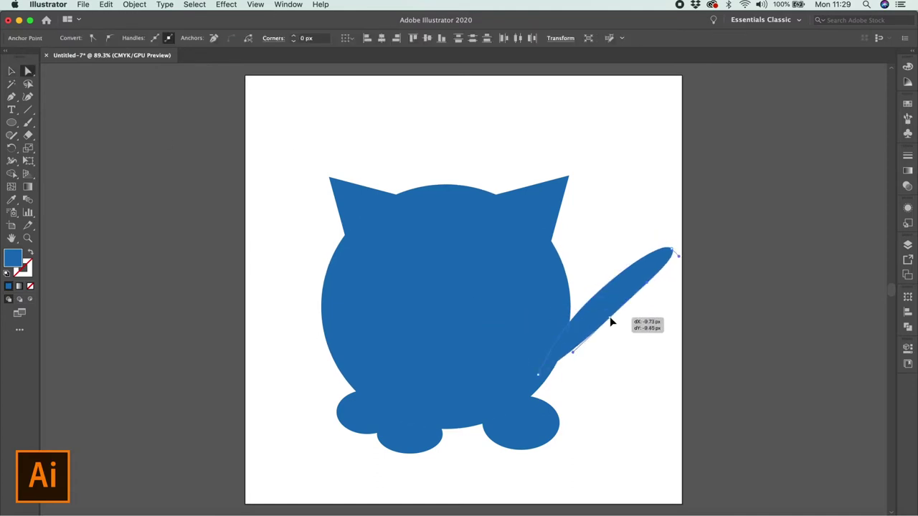
drag(590, 297, 604, 310)
drag(640, 278, 663, 289)
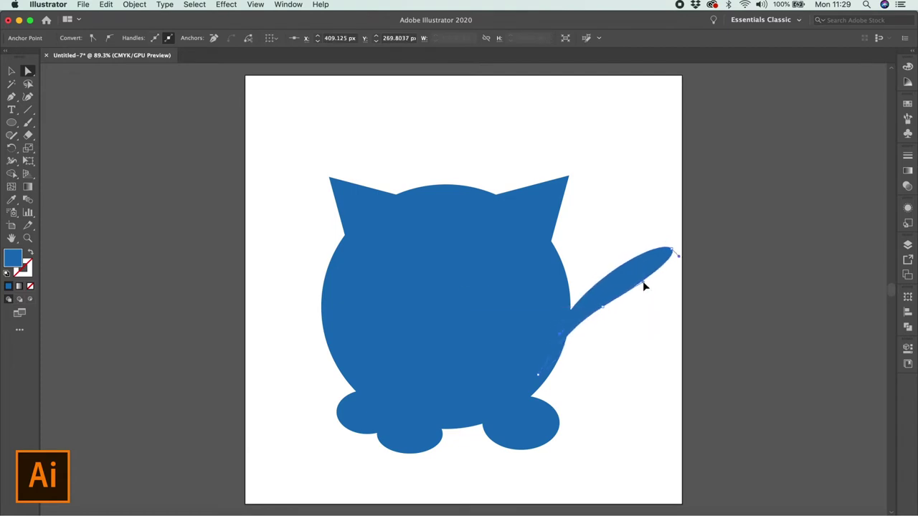
click(8, 71)
click(121, 170)
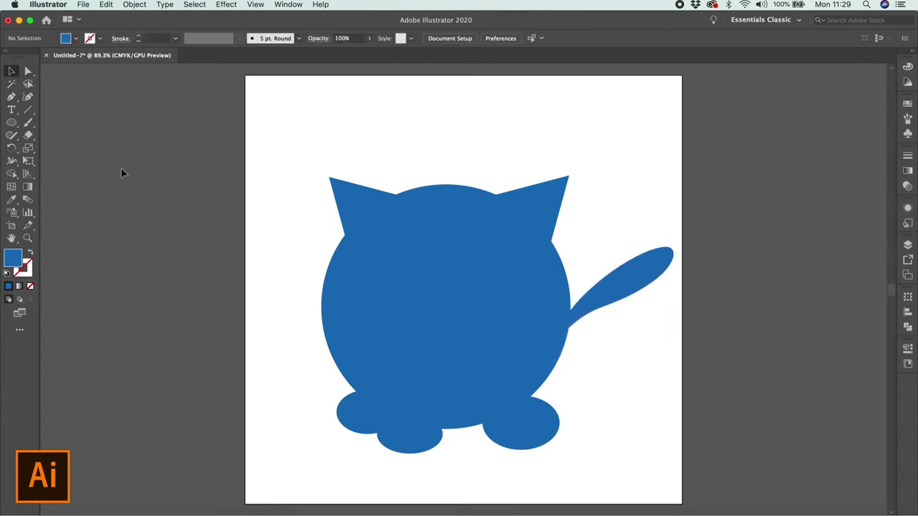
drag(292, 148, 677, 459)
Move the whole cat up and to the left
drag(506, 342, 491, 301)
right_click(491, 301)
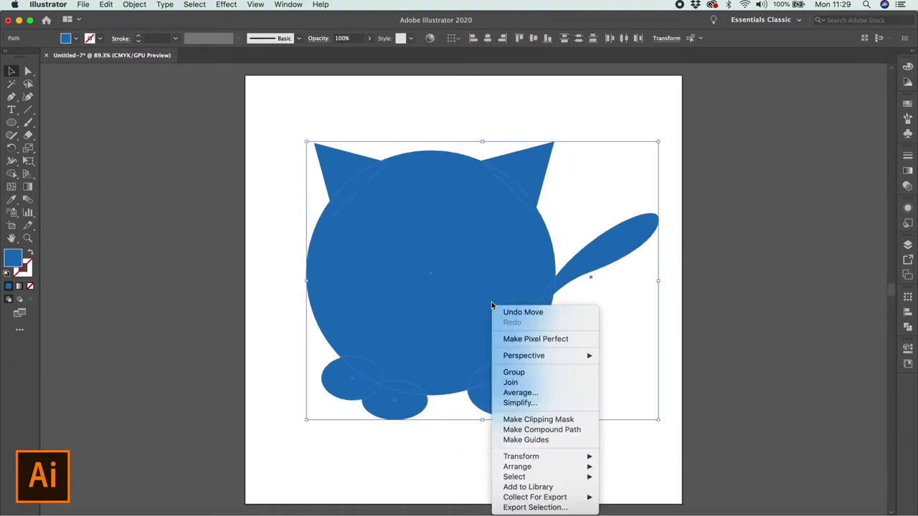
click(905, 267)
Add Layer 2 above the cat and lock Layer 1
click(908, 245)
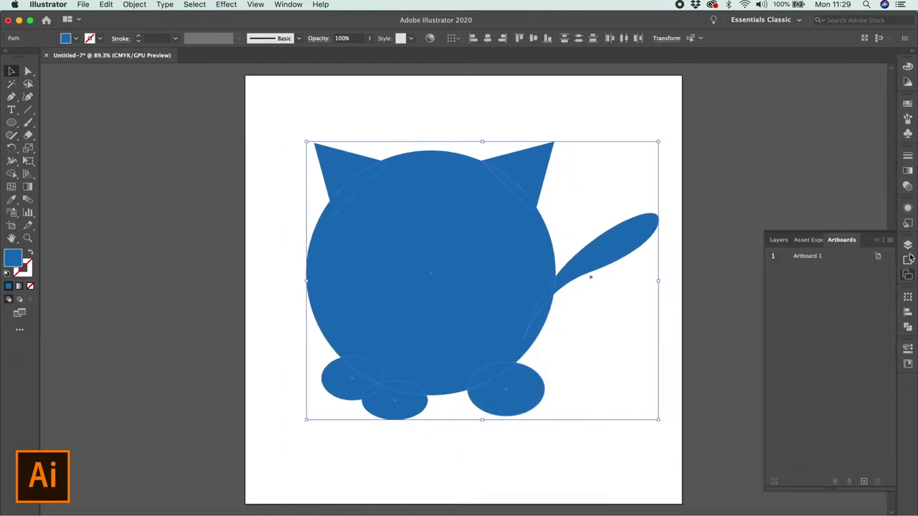
click(864, 482)
click(784, 267)
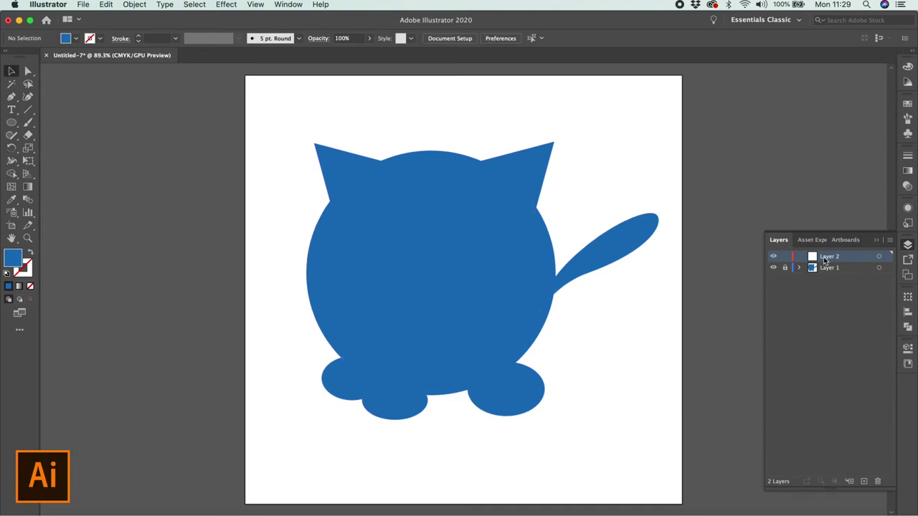
click(876, 241)
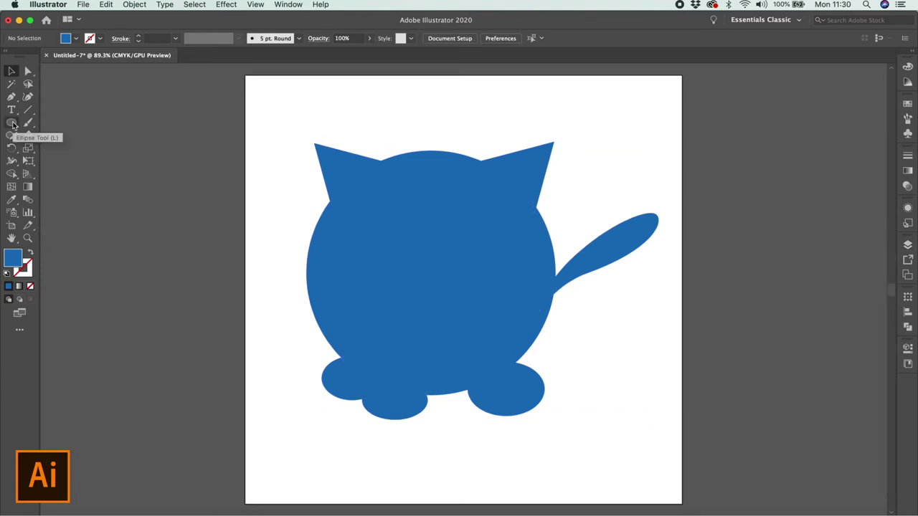
click(13, 125)
click(76, 38)
Draw a white ellipse on the head and sharpen both ends into an almond eye
click(91, 87)
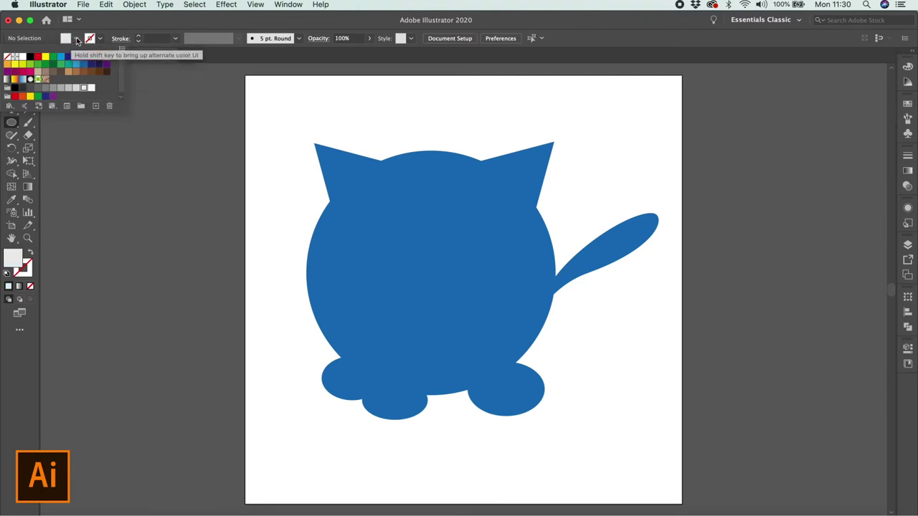
drag(345, 221, 431, 259)
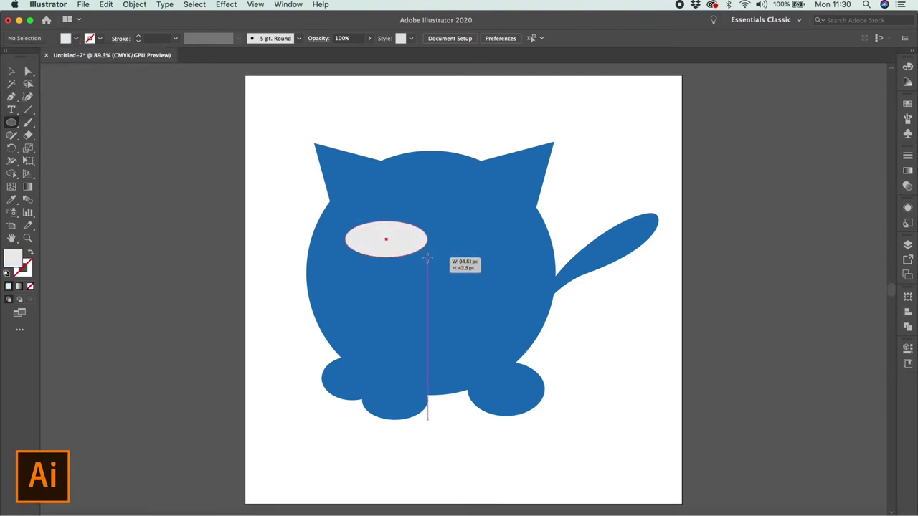
click(28, 72)
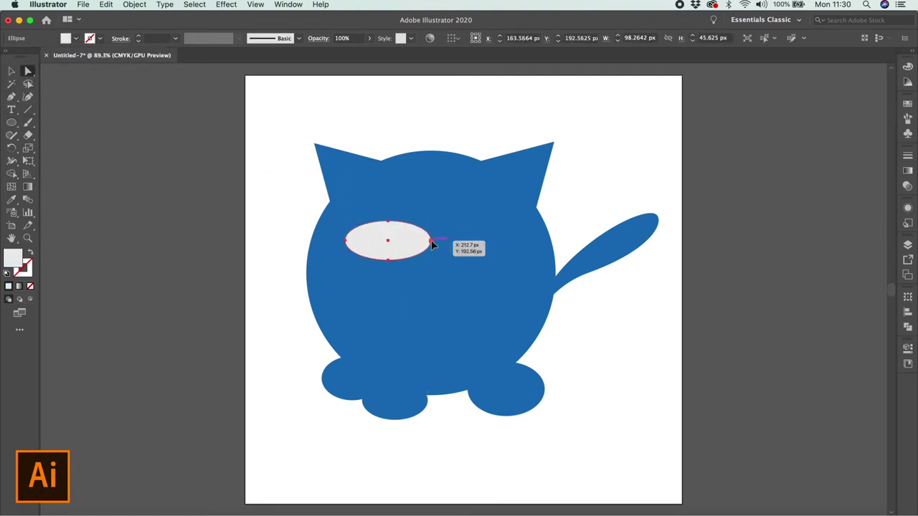
click(432, 242)
click(431, 241)
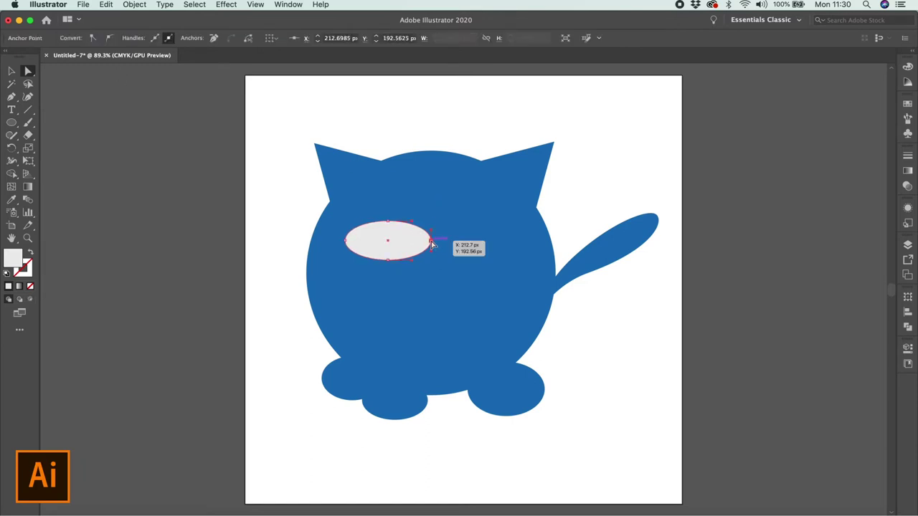
click(92, 37)
click(345, 242)
click(345, 242)
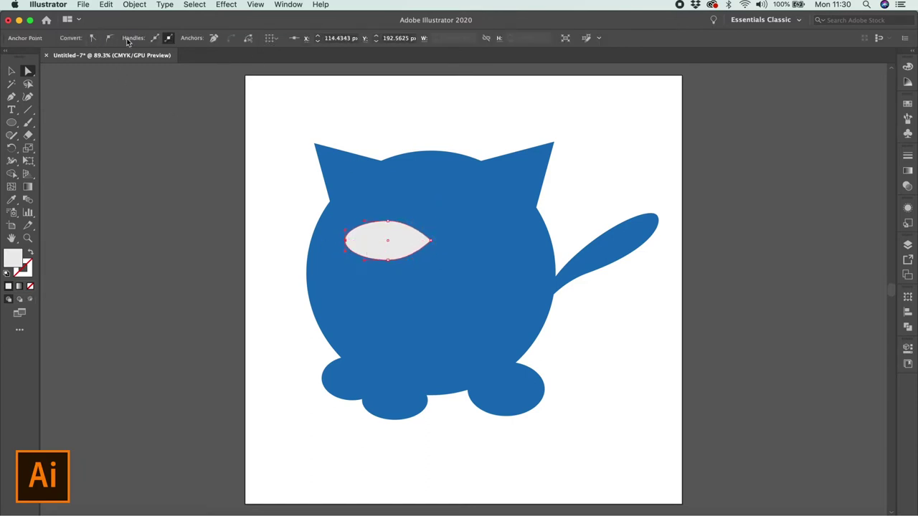
Position the almond eye on the face with a white fill
click(11, 71)
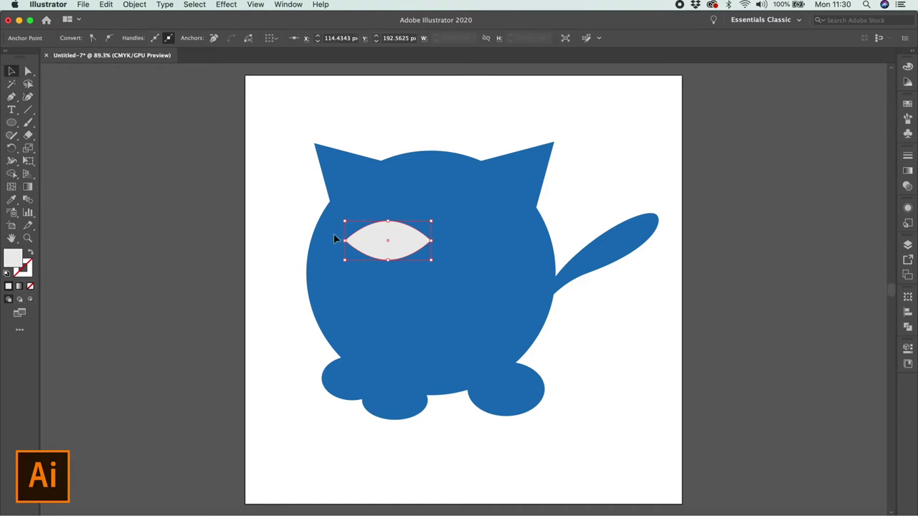
mouse_move(388, 222)
mouse_down()
mouse_move(390, 208)
mouse_move(385, 241)
mouse_up()
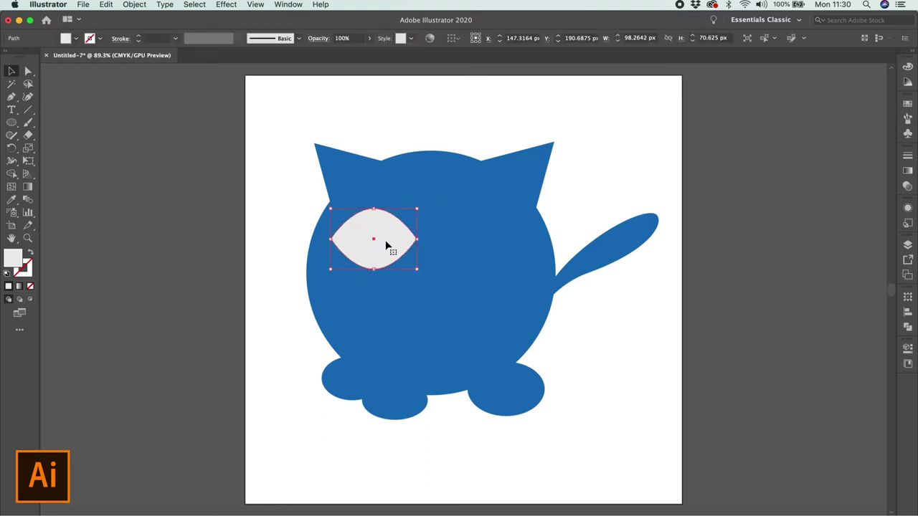
click(75, 38)
click(90, 89)
click(272, 274)
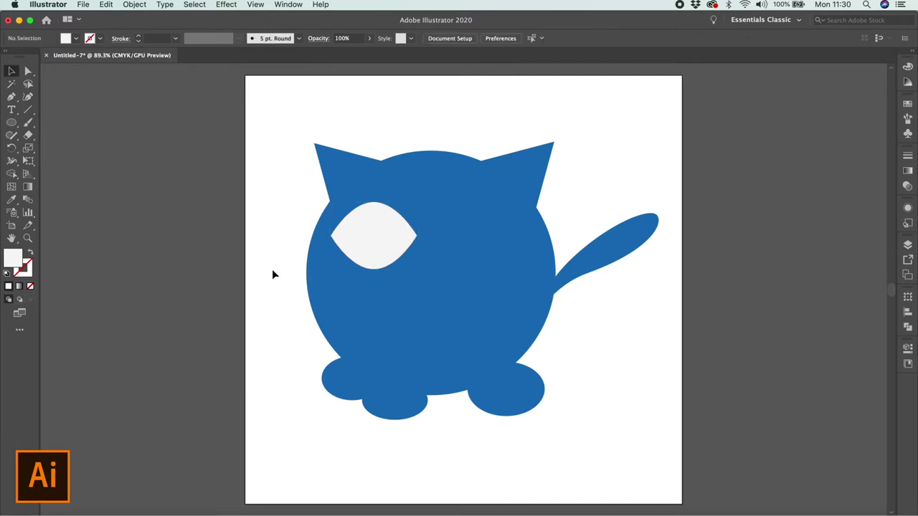
Refill the eye light grey and nudge it slightly lower
click(370, 238)
click(75, 38)
click(79, 89)
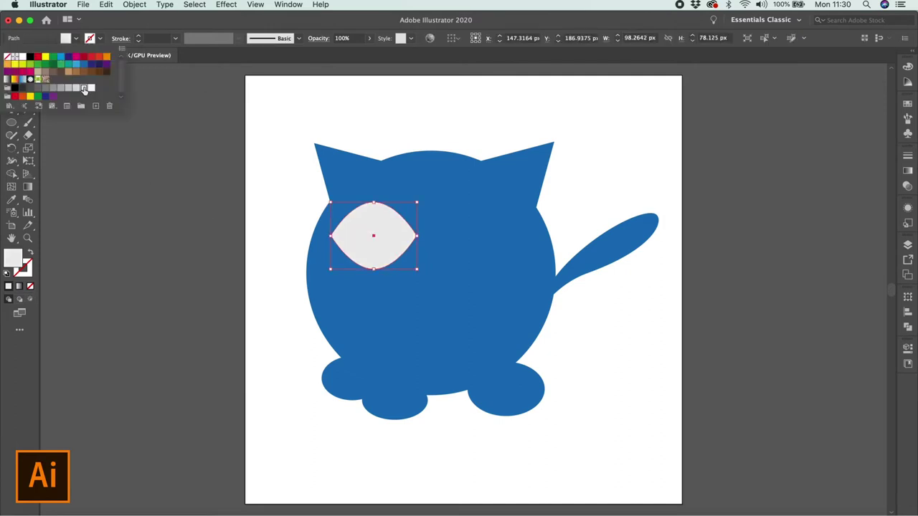
click(208, 243)
drag(371, 246, 367, 263)
click(230, 264)
click(11, 122)
click(75, 38)
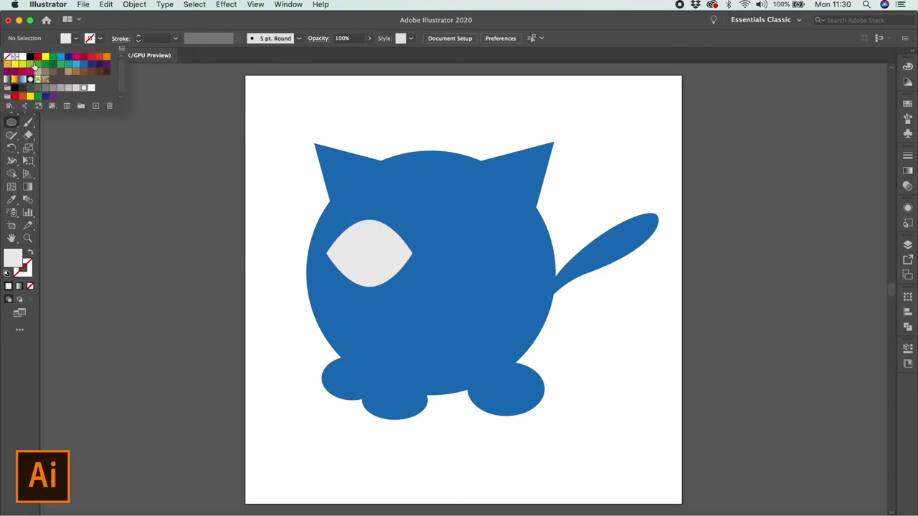
click(91, 87)
Draw a white eyeball circle inside the grey eye
drag(344, 230, 400, 285)
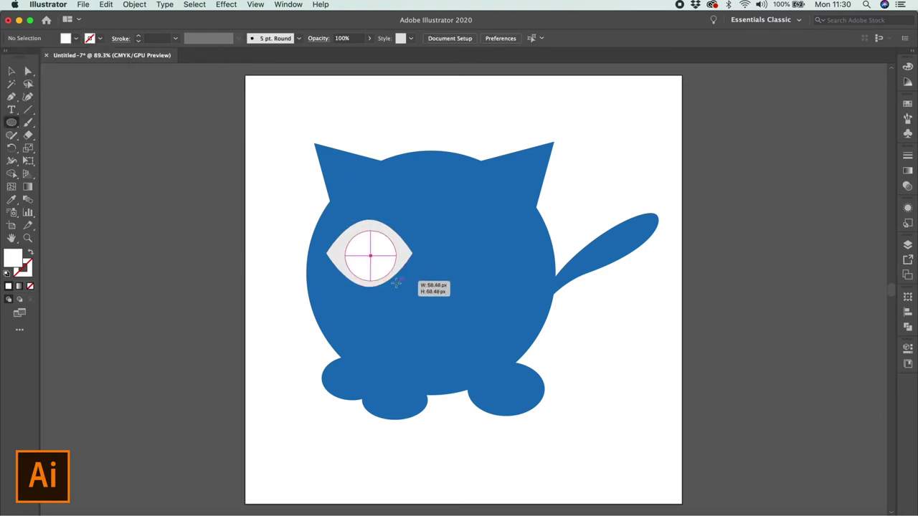
drag(345, 230, 337, 224)
click(239, 255)
click(449, 275)
key(v)
click(162, 212)
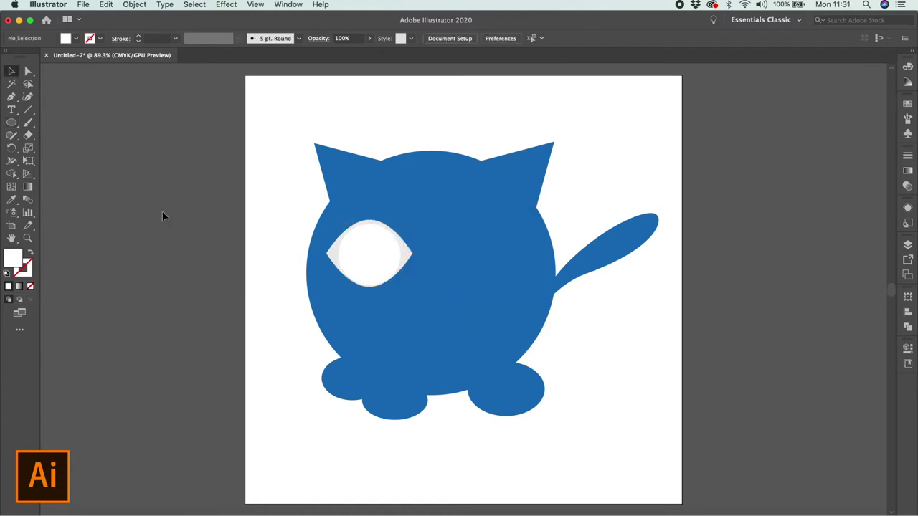
click(360, 253)
Add a light blue iris about 55 px wide inside the eyeball
key(super+c)
key(super+v)
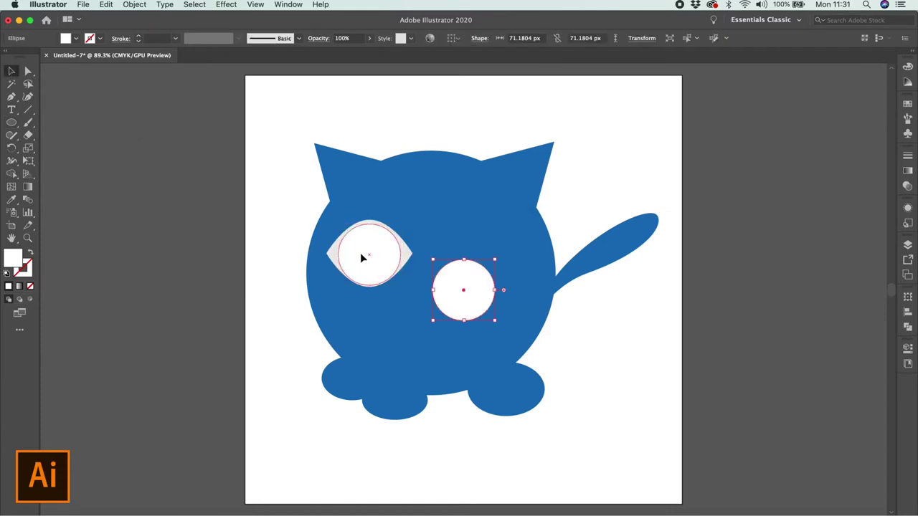
click(76, 38)
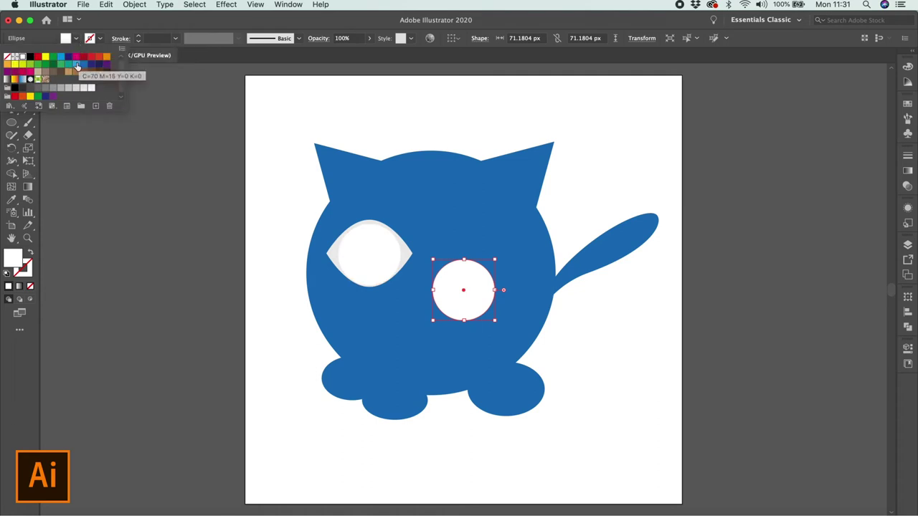
click(78, 66)
drag(495, 258, 480, 273)
drag(385, 265, 373, 246)
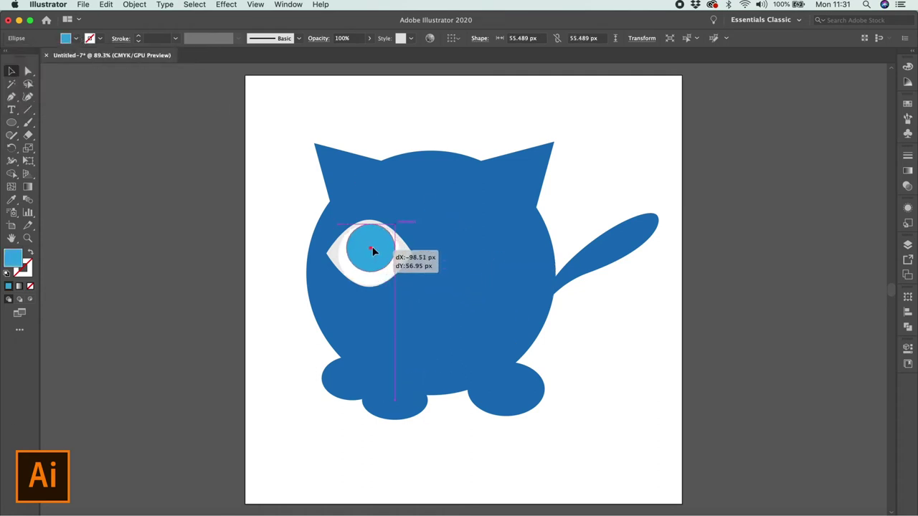
Create a dark navy swatch with K 45 and add a smaller pupil on the iris
key(super+c)
key(super+v)
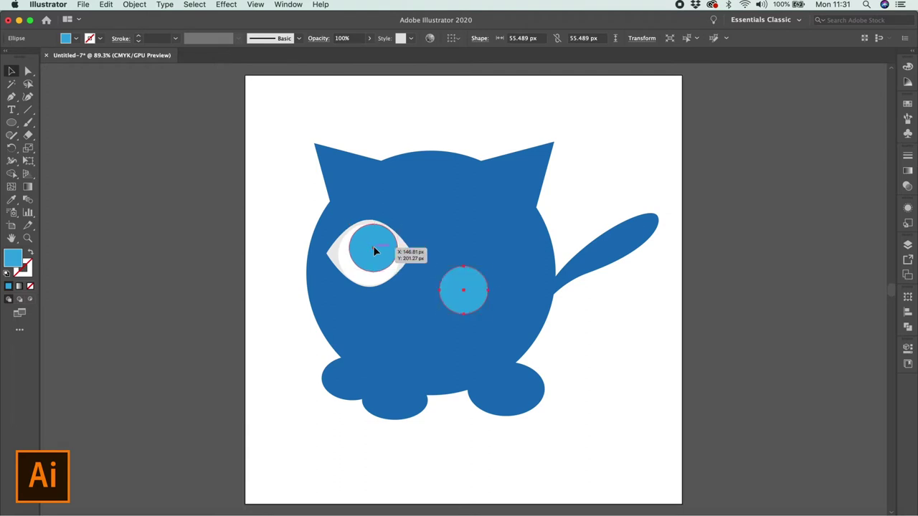
click(76, 38)
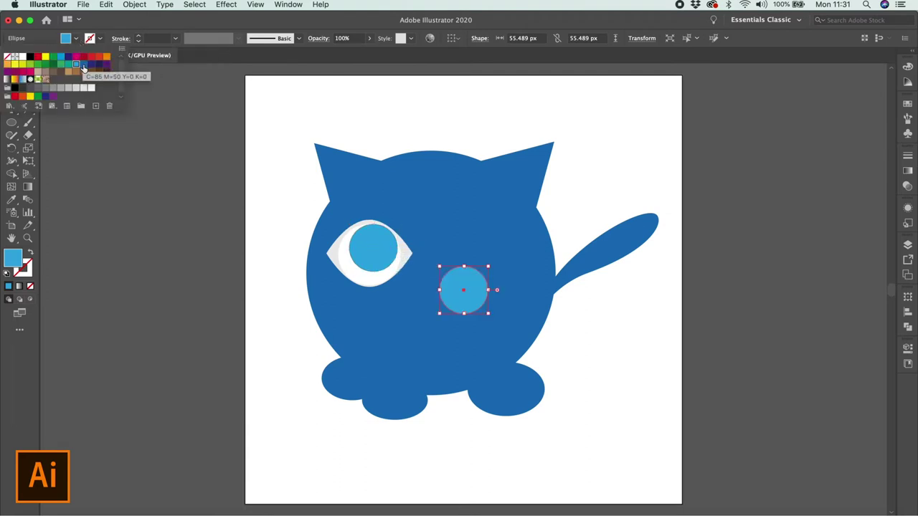
click(84, 64)
click(96, 106)
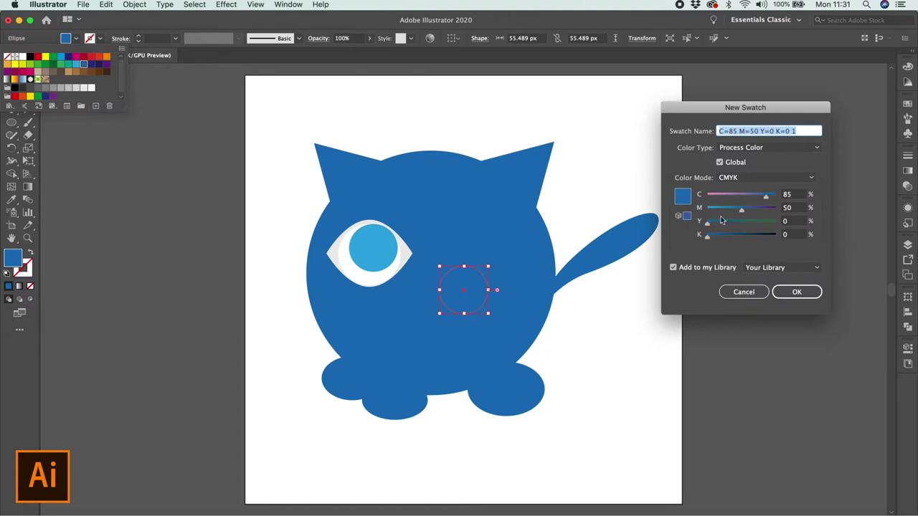
drag(708, 241, 741, 240)
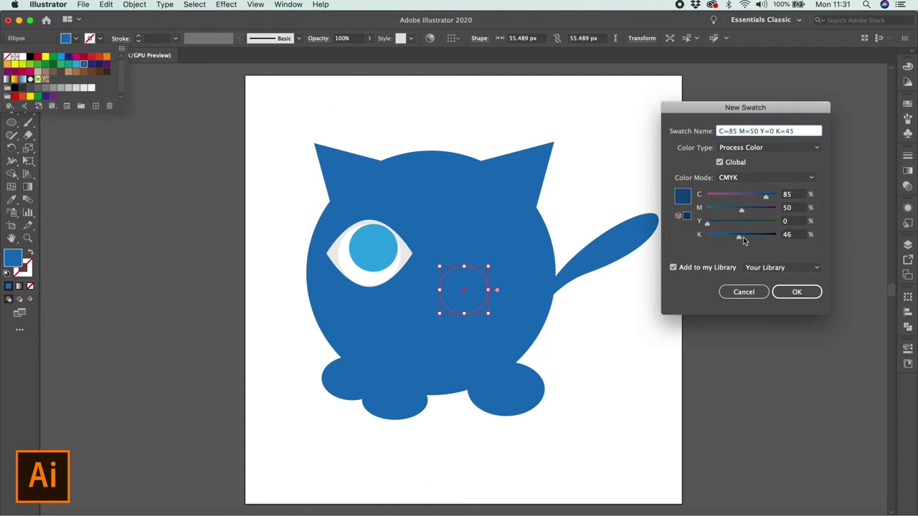
click(797, 292)
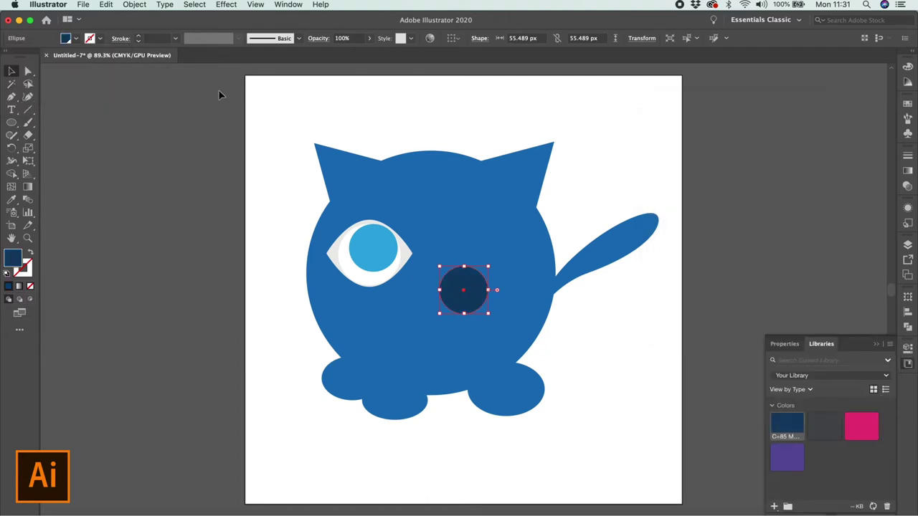
mouse_move(441, 314)
mouse_down()
mouse_move(449, 307)
mouse_move(381, 248)
mouse_up()
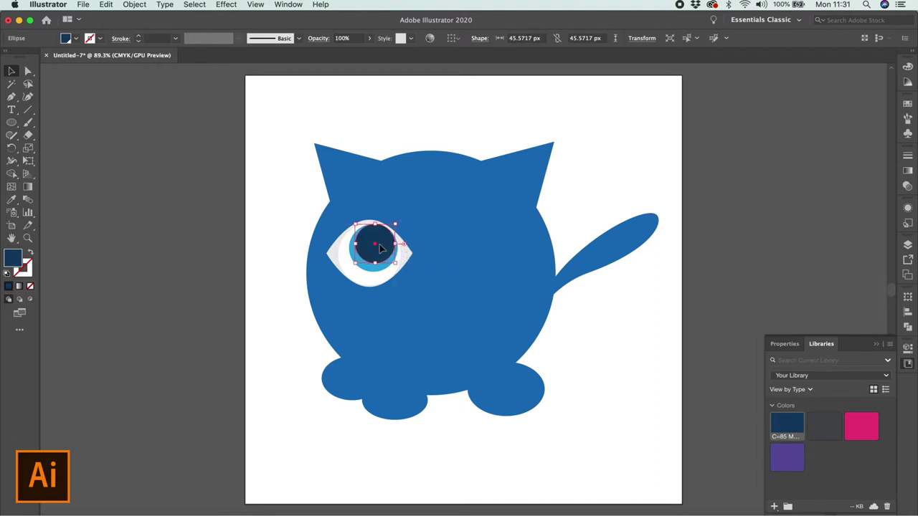
Add a small white highlight on the upper part of the pupil
key(ctrl+c)
key(ctrl+v)
click(76, 38)
click(24, 62)
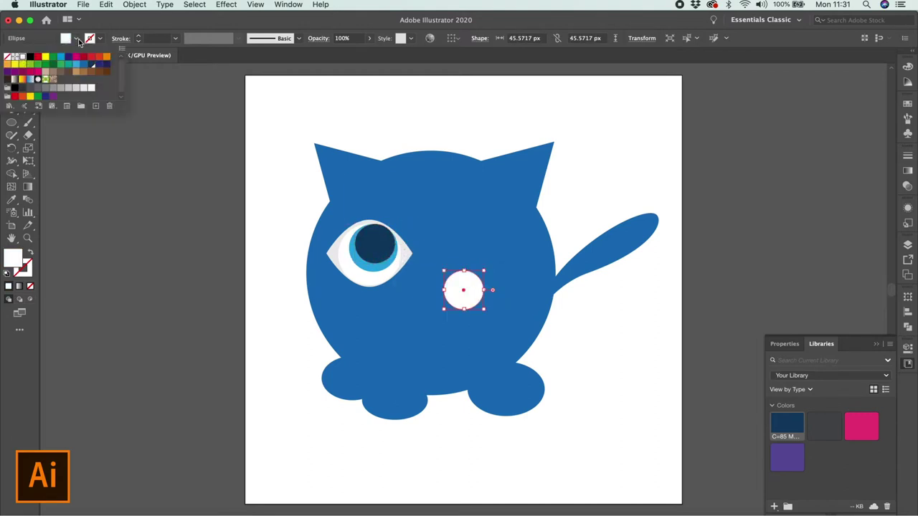
key(Escape)
mouse_move(484, 271)
mouse_down()
mouse_move(467, 285)
mouse_move(380, 239)
mouse_up()
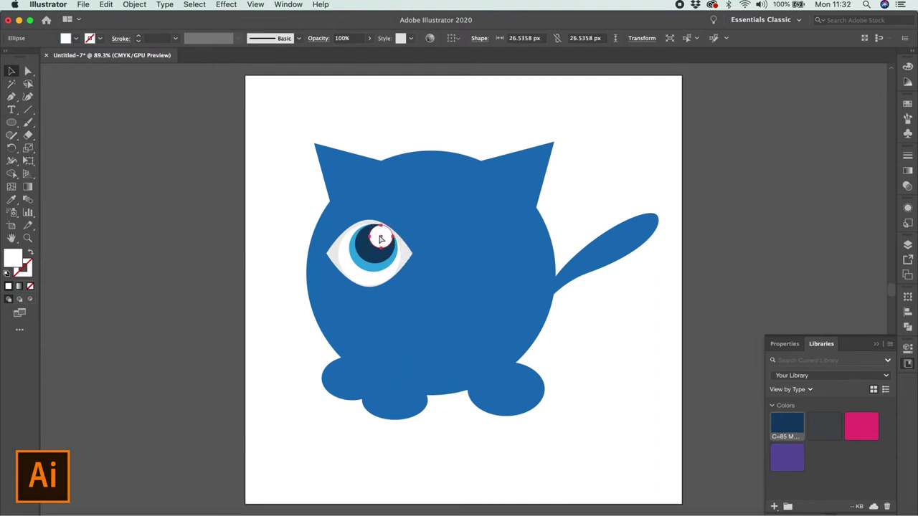
key(ctrl+equal)
key(ctrl+equal)
key(ctrl+equal)
drag(469, 297, 456, 293)
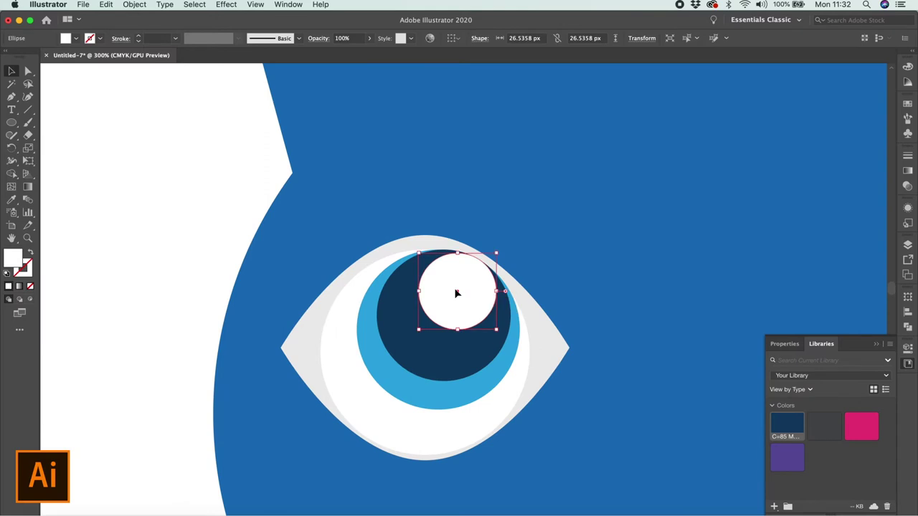
Add a second, smaller white highlight on the iris's lower edge
click(225, 226)
scroll(225, 226, down, 2)
click(411, 231)
key(ctrl+c)
key(ctrl+v)
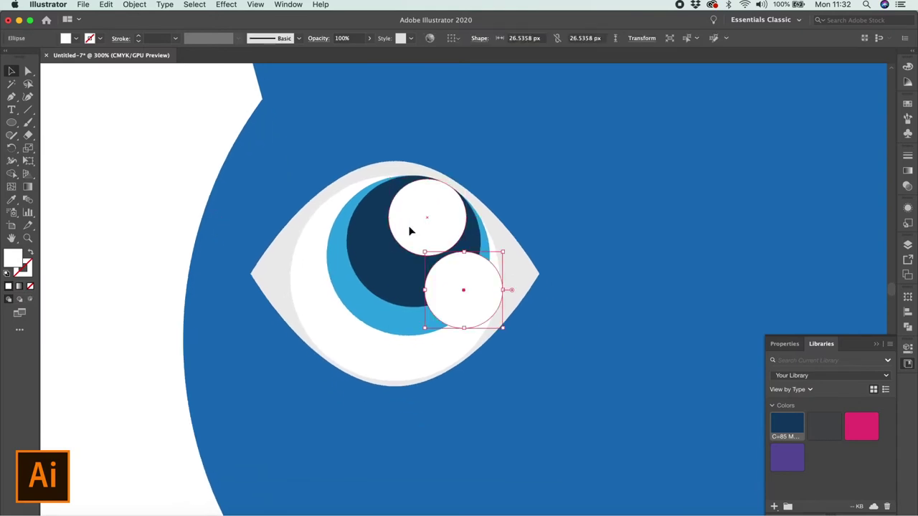
mouse_move(502, 252)
mouse_down()
mouse_move(462, 293)
mouse_move(459, 335)
mouse_move(421, 362)
mouse_up()
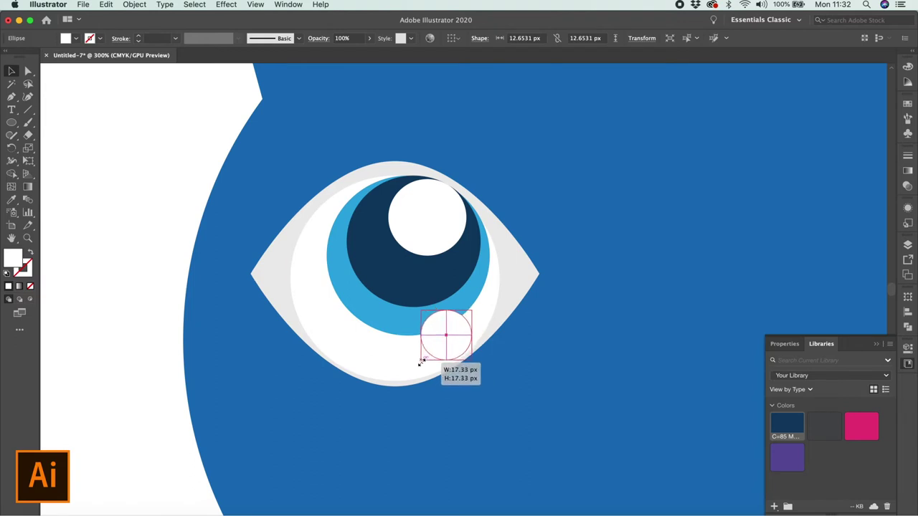
click(138, 348)
key(ctrl+1)
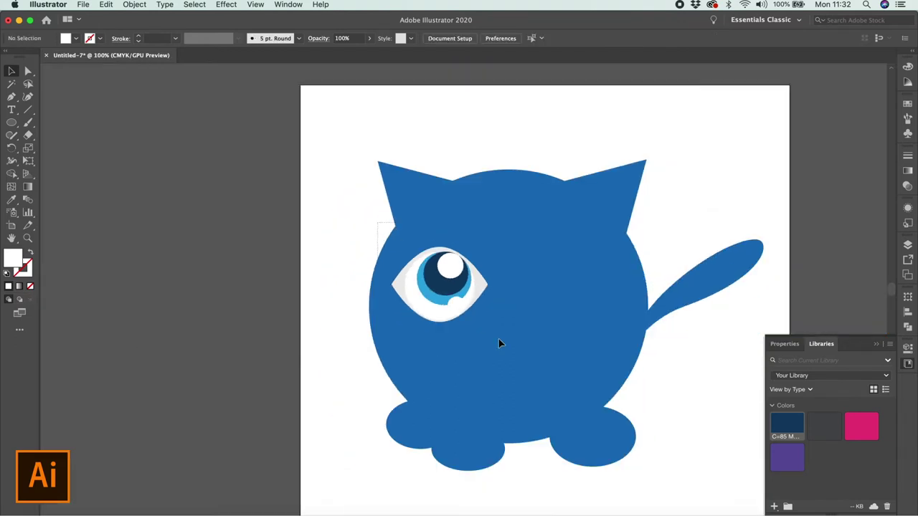
Group the eye parts and duplicate the eye onto the face's right side
drag(500, 344, 430, 301)
right_click(442, 297)
click(462, 363)
click(358, 372)
click(445, 295)
drag(445, 295, 566, 293)
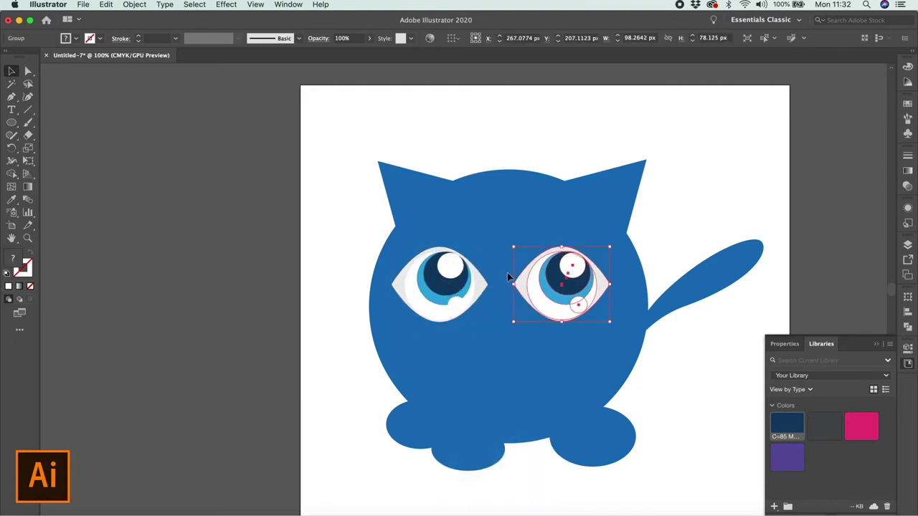
Tilt both the left and right eyes slightly
click(430, 262)
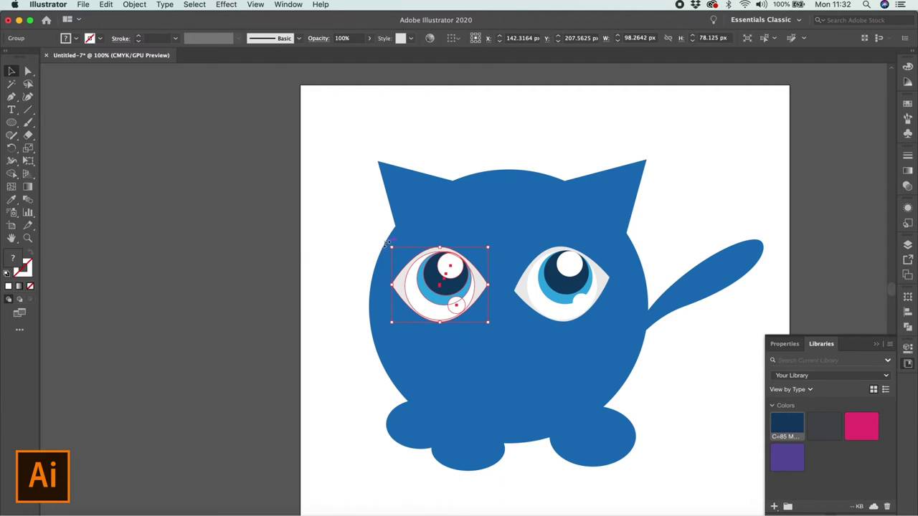
drag(387, 244, 416, 242)
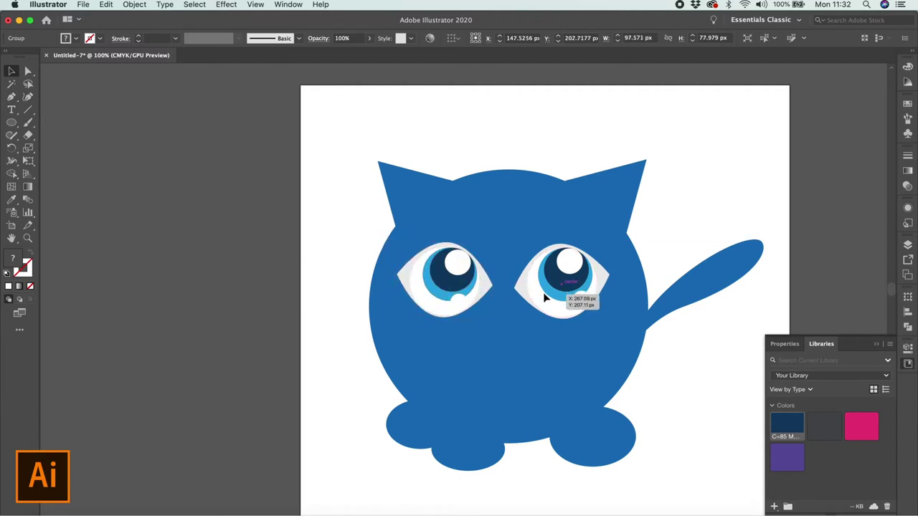
drag(545, 297, 543, 297)
click(279, 282)
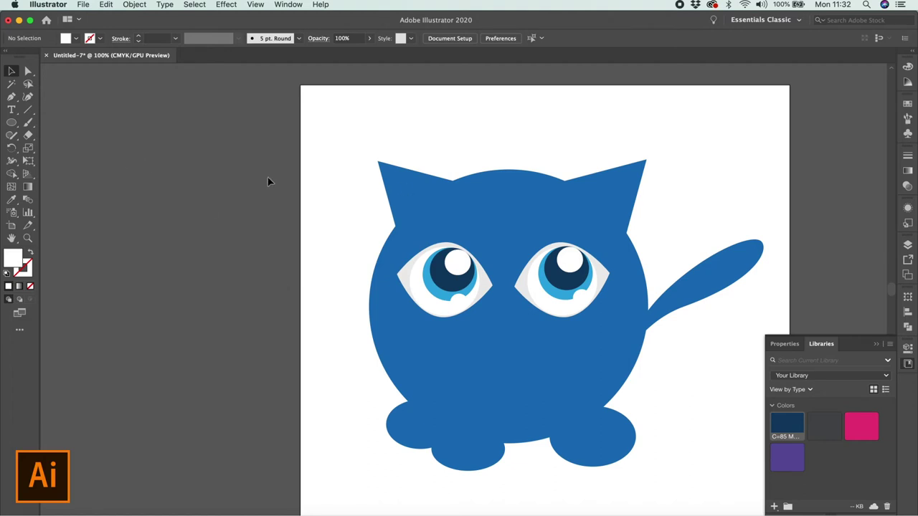
drag(18, 129, 50, 148)
Create and save a new light pink swatch as the fill colour
click(75, 38)
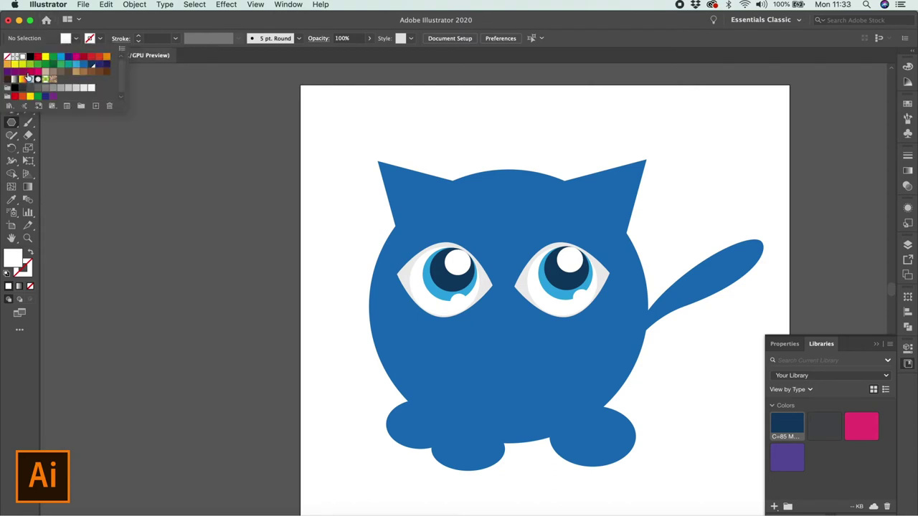
click(38, 72)
click(81, 106)
drag(774, 209, 732, 209)
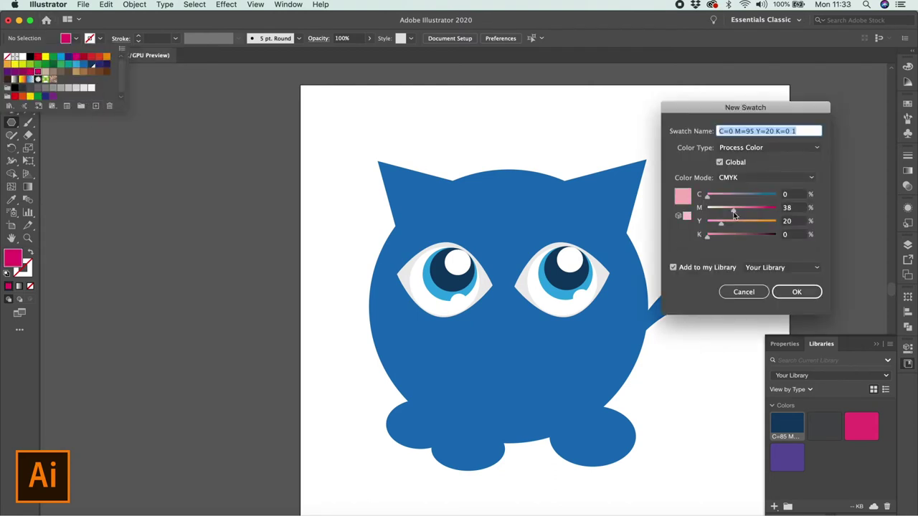
click(796, 291)
Draw a three-sided pink polygon below the eyes and rotate it to point downward
click(471, 342)
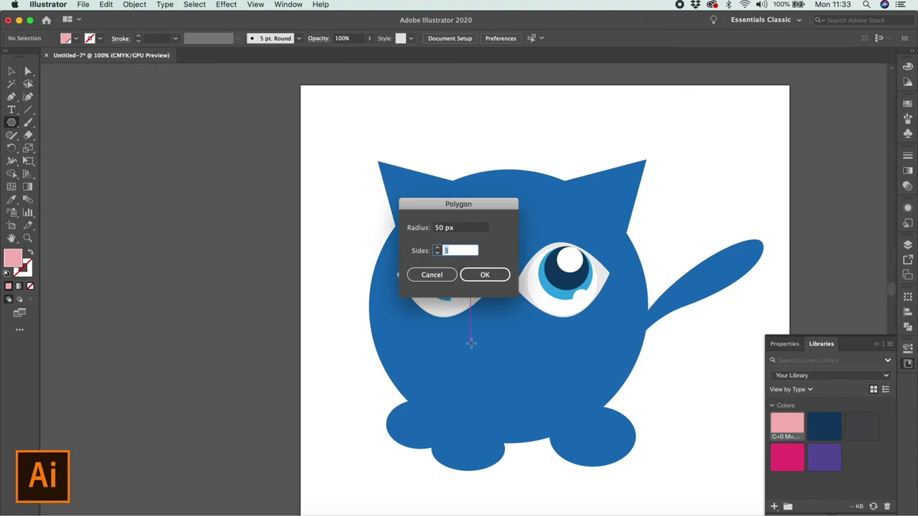
key(Return)
key(v)
mouse_move(518, 291)
mouse_down()
mouse_move(418, 384)
mouse_move(526, 347)
mouse_move(566, 322)
mouse_up()
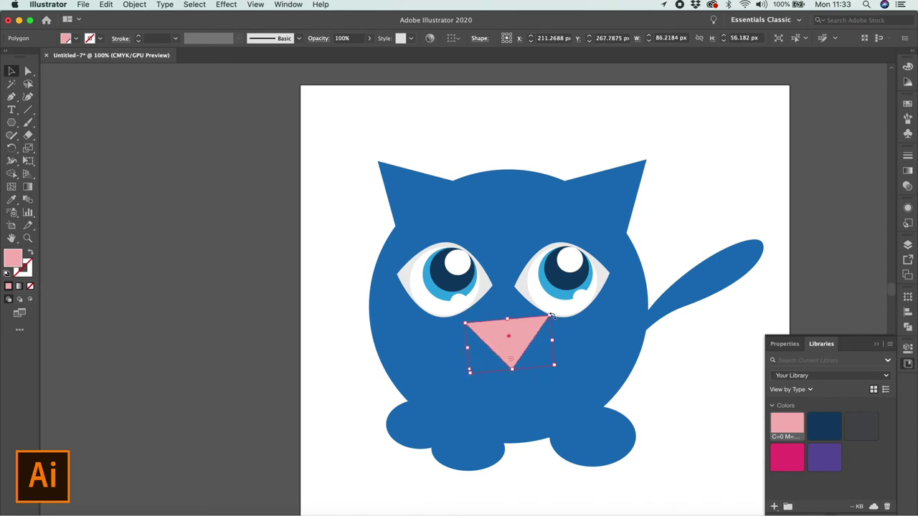
Round the pink triangle's corners to about 10 px
key(super+equal)
key(super+equal)
click(402, 251)
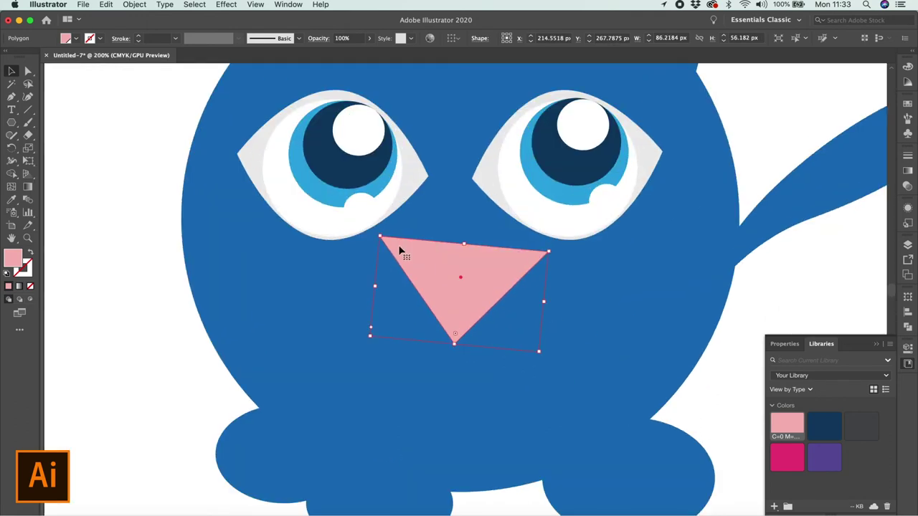
click(28, 71)
drag(390, 247, 423, 256)
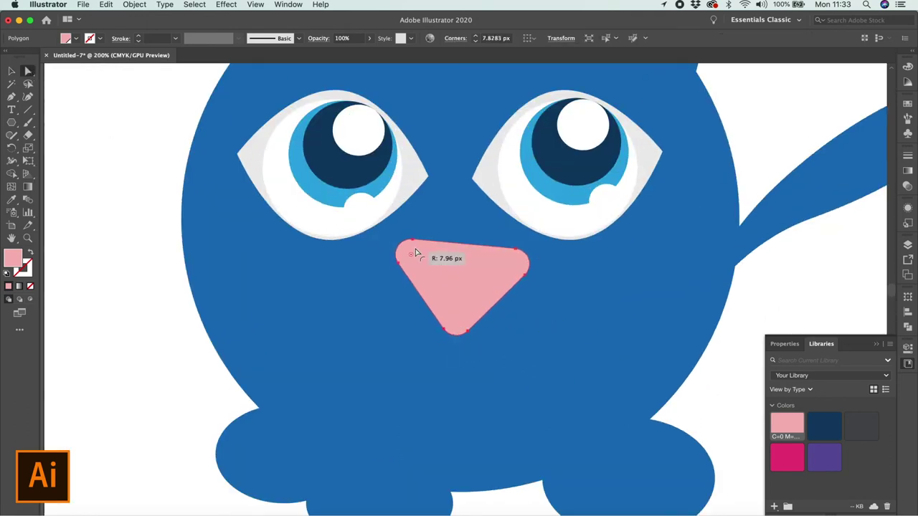
click(13, 71)
Shrink the pink nose, move it up between the eyes, and deselect it
key(super+minus)
drag(521, 338, 486, 308)
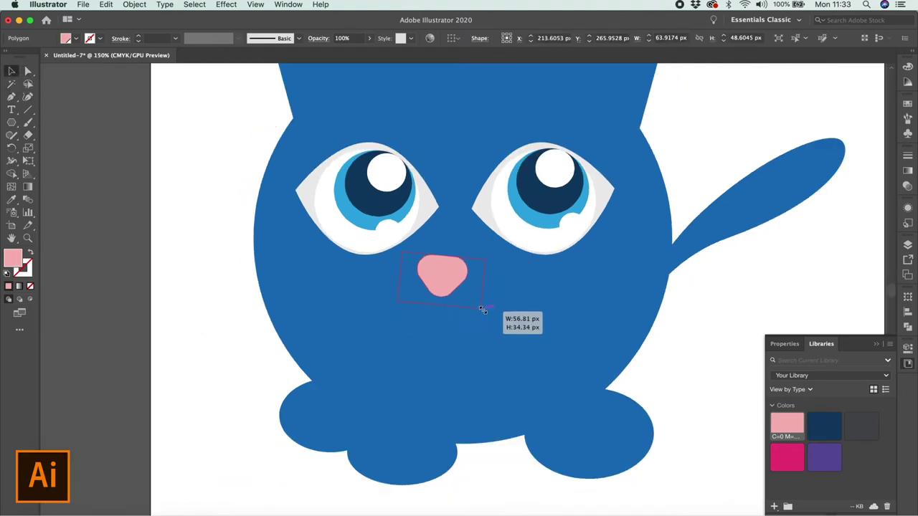
drag(449, 276, 459, 268)
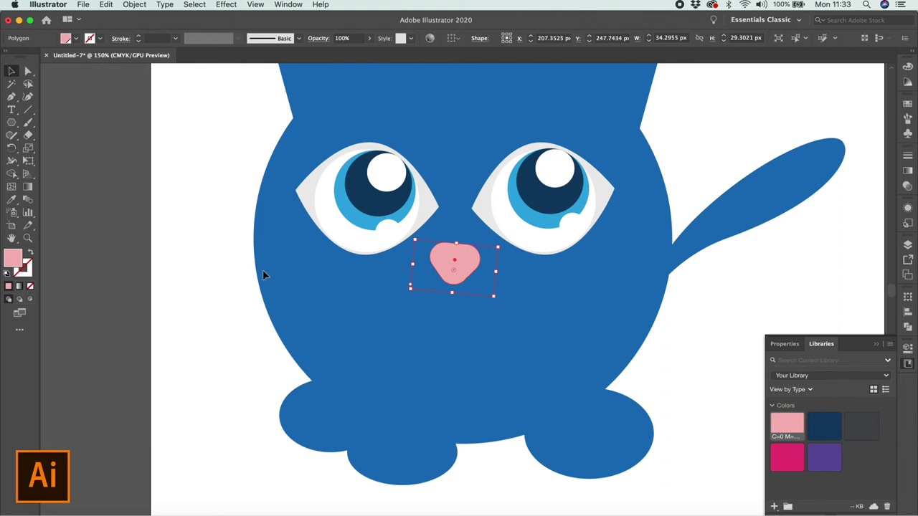
click(241, 282)
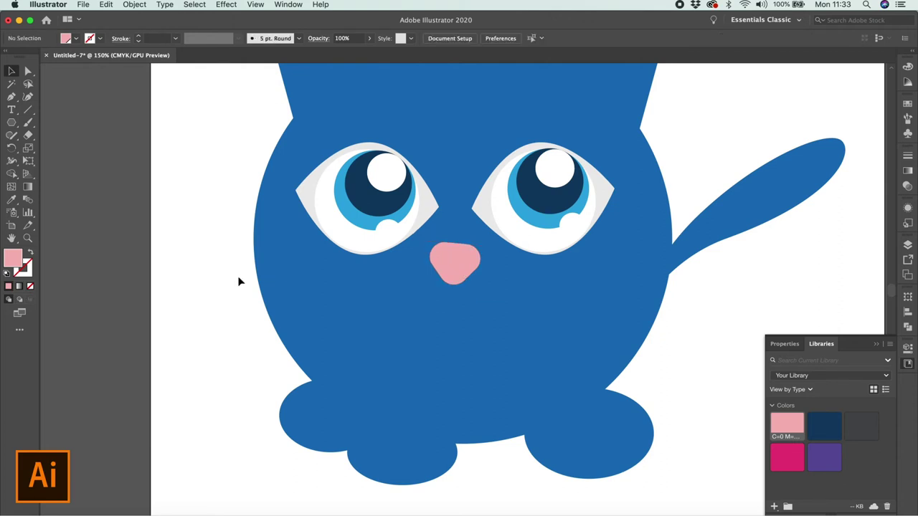
Set a black fill and try a rounded rectangle below the nose, then undo it
drag(12, 124, 53, 136)
click(75, 38)
click(29, 59)
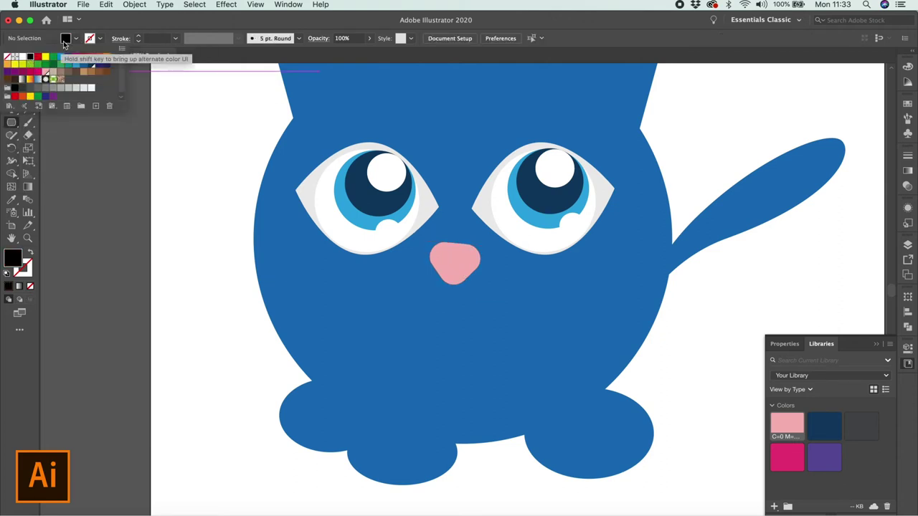
drag(349, 316, 577, 380)
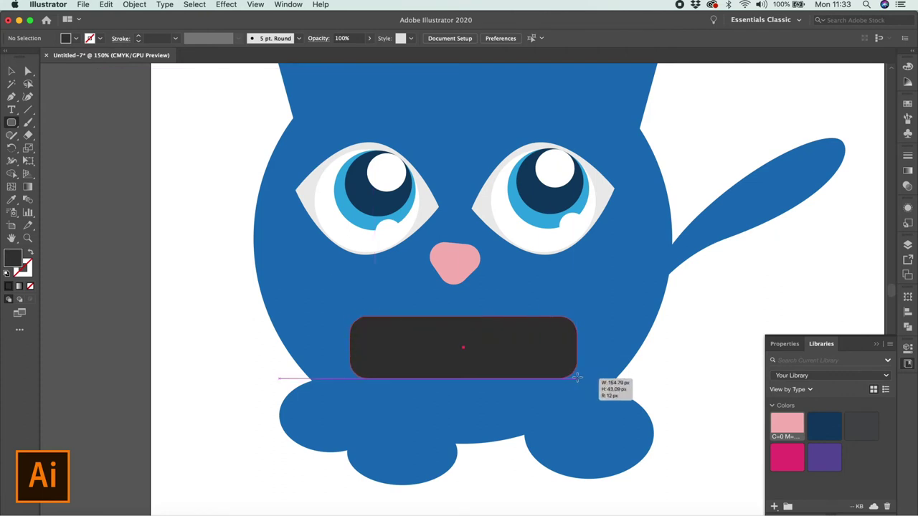
key(ctrl+z)
Draw a dark ellipse, make its side anchors corners, and flatten its top into a grin
drag(16, 128, 57, 150)
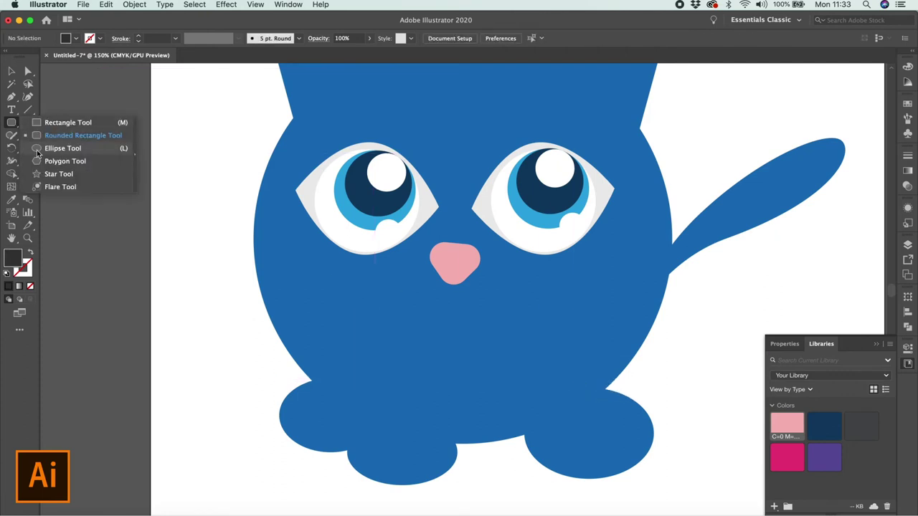
drag(388, 322, 555, 378)
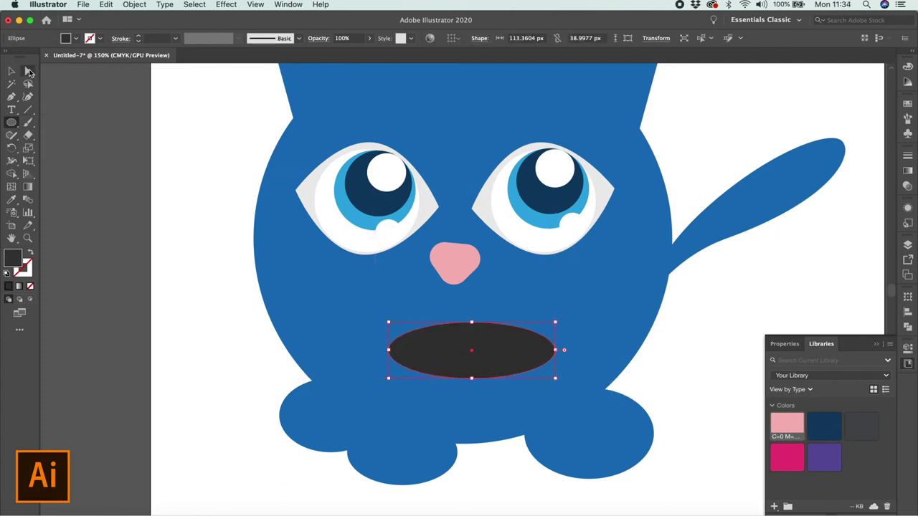
click(28, 71)
click(388, 349)
shift+click(554, 350)
click(91, 38)
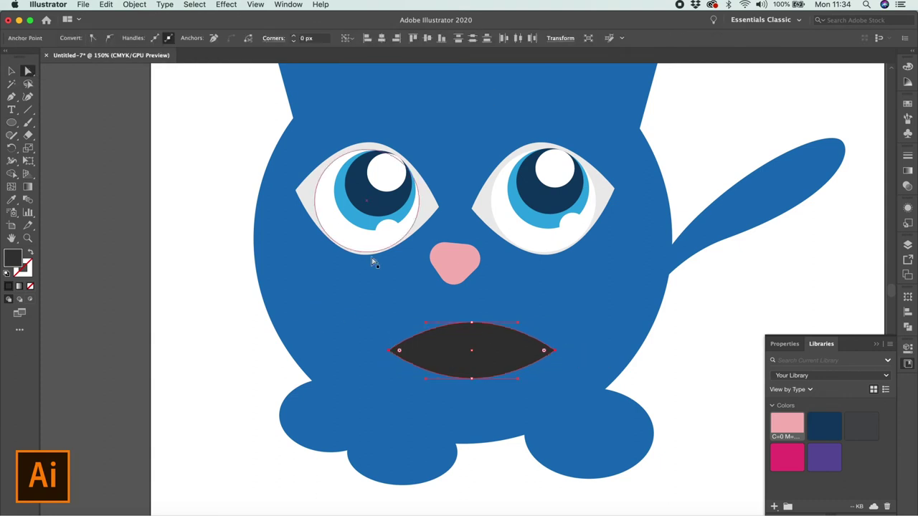
mouse_move(471, 323)
mouse_down()
mouse_move(471, 355)
mouse_move(451, 414)
mouse_move(501, 410)
mouse_up()
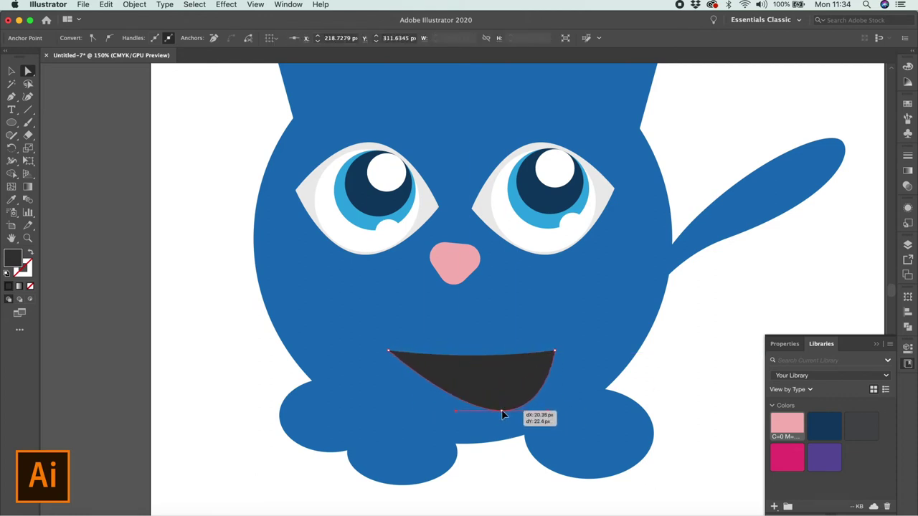
Move the grin up under the nose and paste a duplicate of it
click(11, 70)
drag(481, 389, 461, 355)
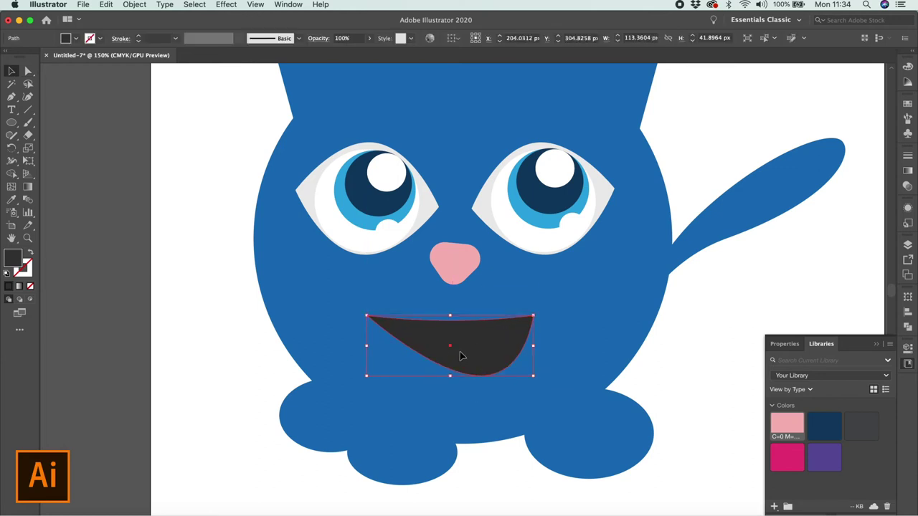
key(ctrl+c)
key(ctrl+v)
click(76, 38)
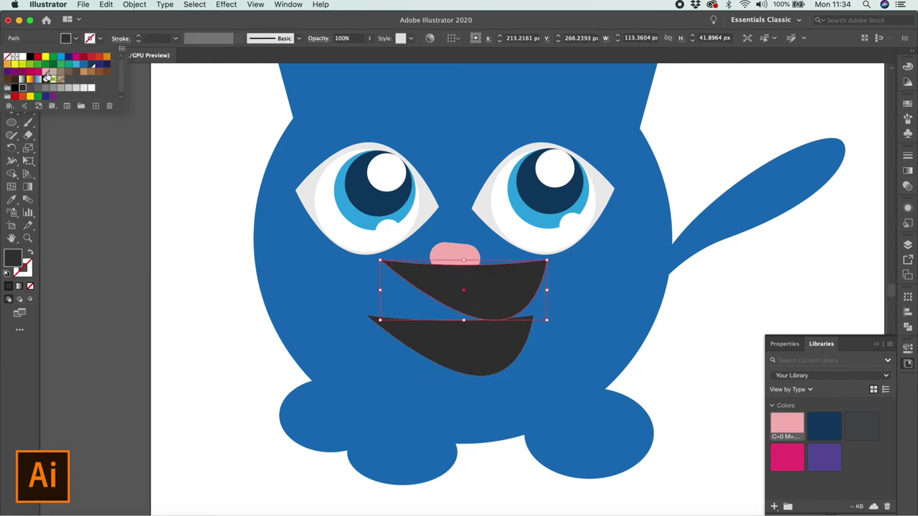
Fill the mouth copy with a new crimson swatch (C0 M82 Y49 K0)
click(49, 74)
click(40, 72)
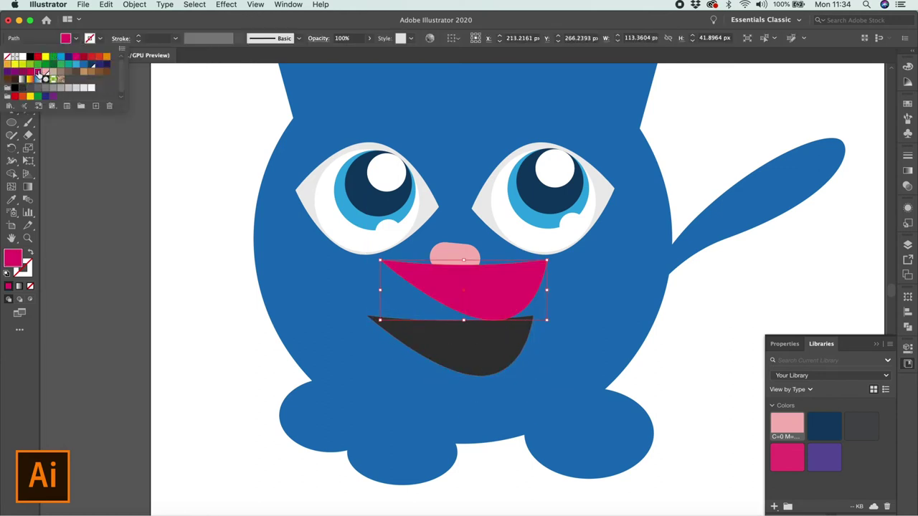
click(81, 59)
click(40, 72)
click(95, 106)
drag(732, 226, 765, 214)
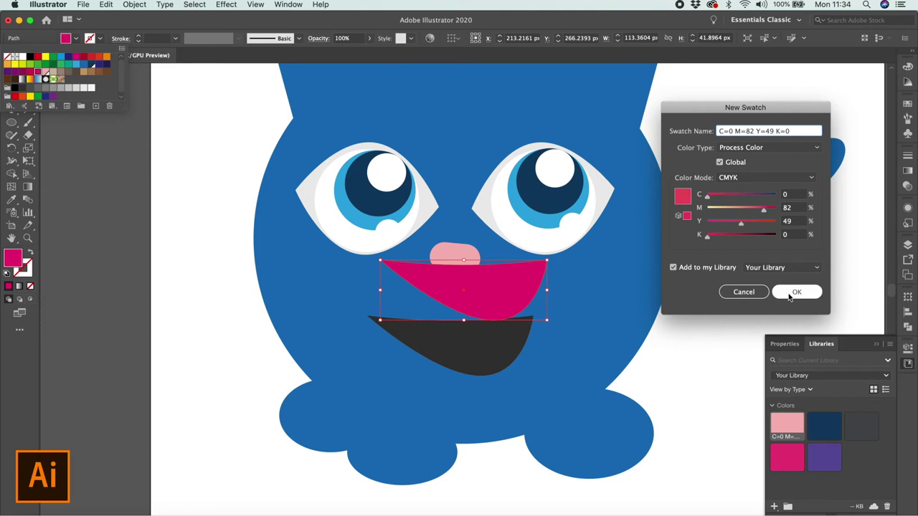
click(795, 292)
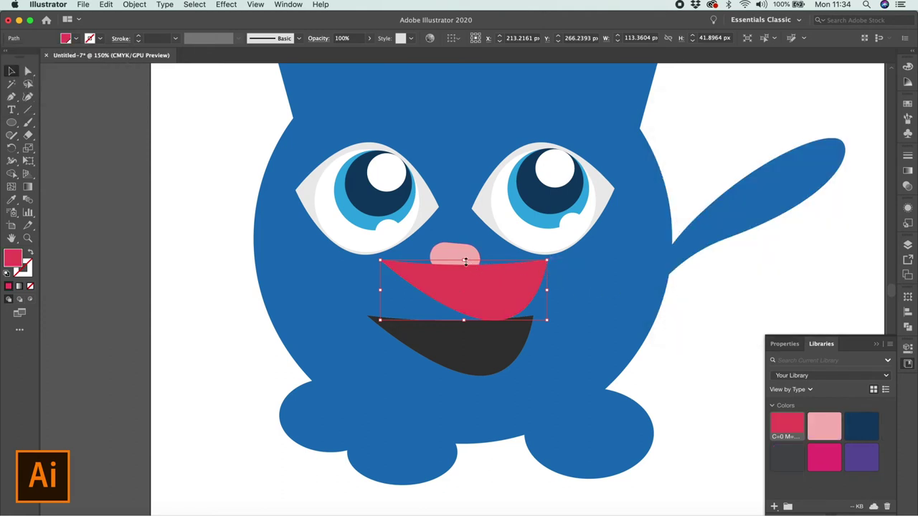
Shrink the crimson shape and move it down inside the dark mouth
drag(547, 265, 500, 287)
drag(461, 316, 485, 350)
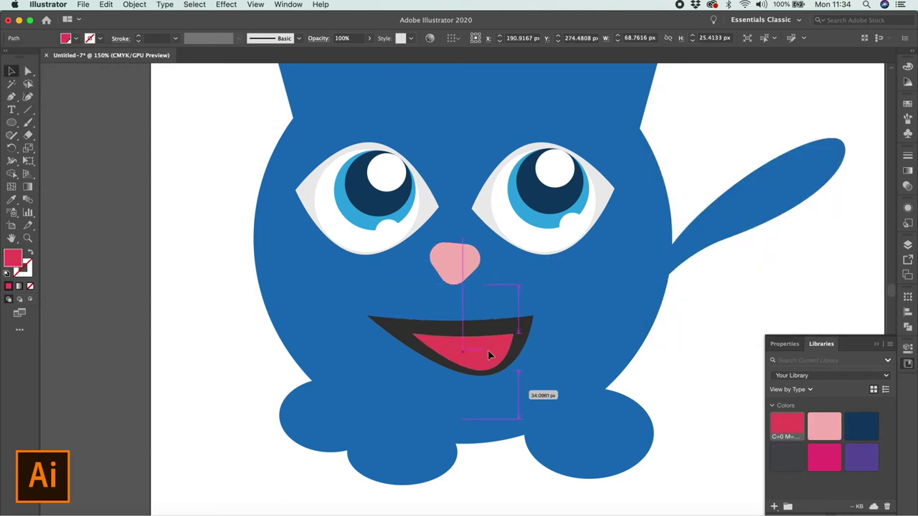
click(250, 334)
key(ctrl+minus)
scroll(251, 334, right, 2)
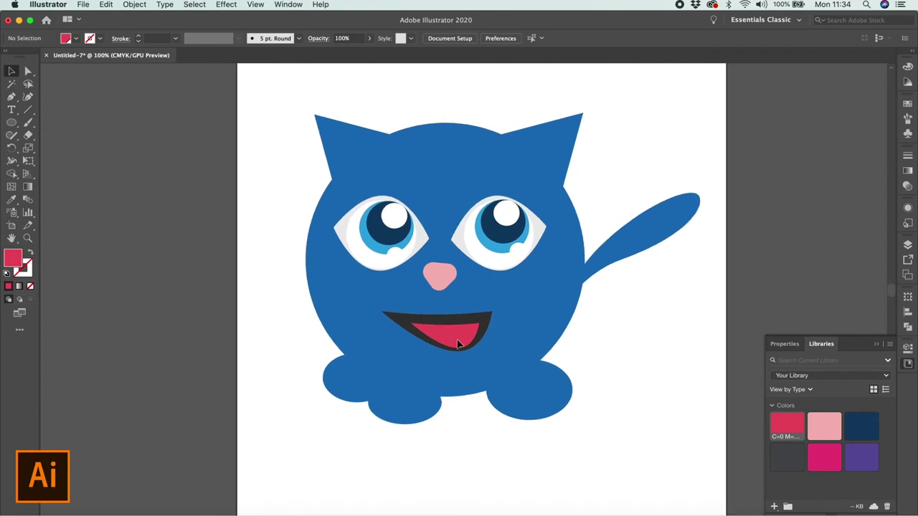
Reshape the tongue's top and bottom anchors to fit within the dark border
click(429, 330)
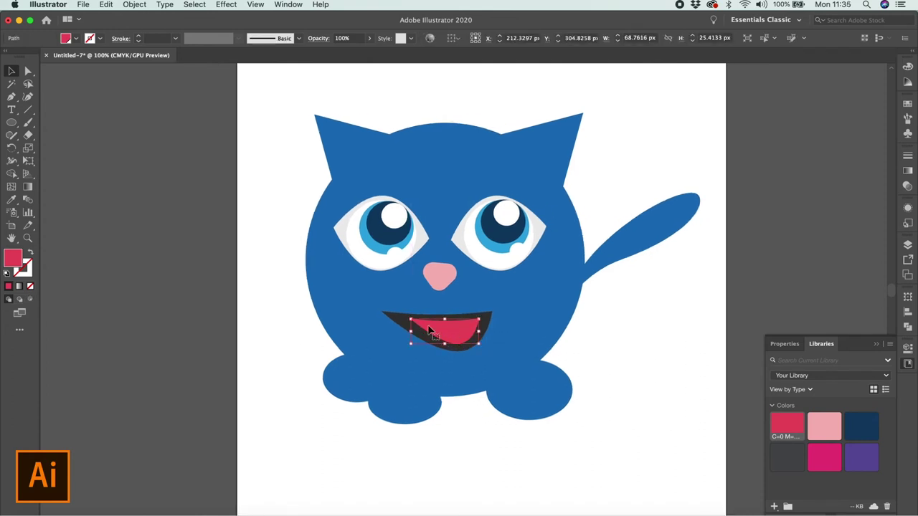
key(ctrl+plus)
key(ctrl+plus)
key(ctrl+plus)
key(a)
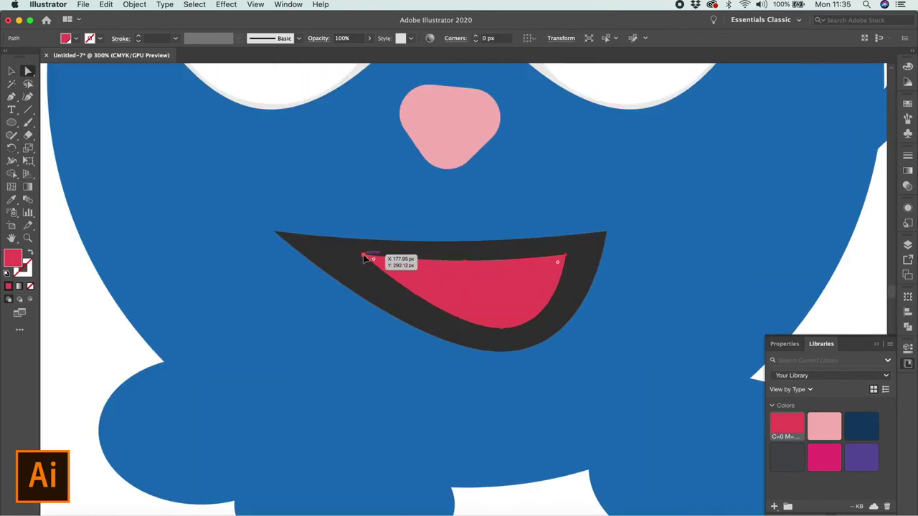
drag(364, 256, 335, 256)
drag(539, 258, 581, 255)
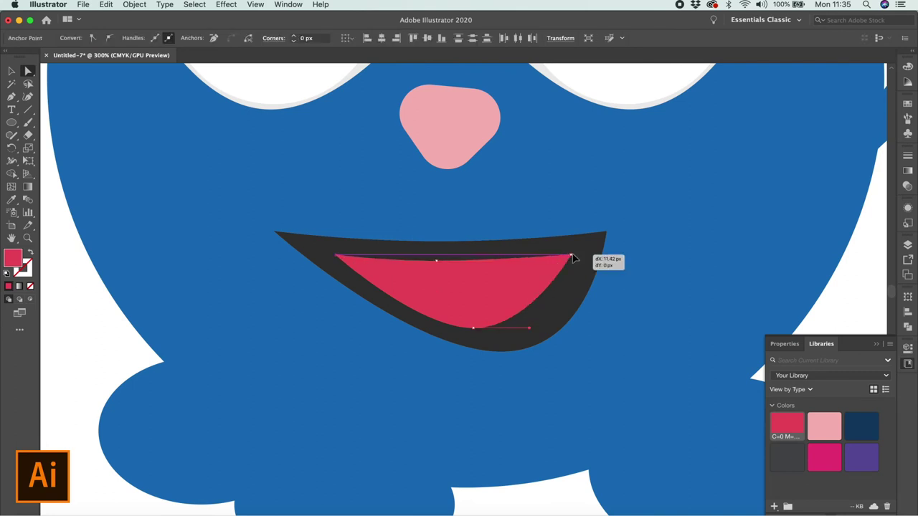
drag(480, 333, 497, 338)
key(ctrl+minus)
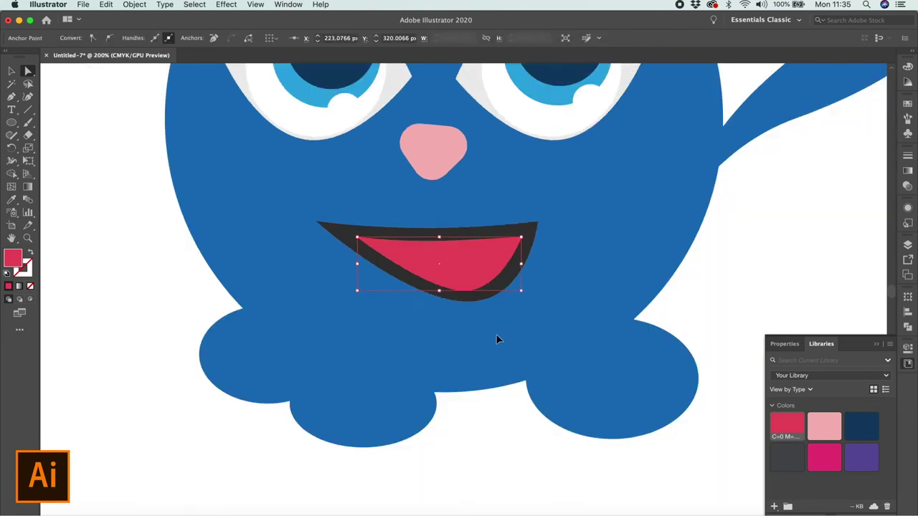
key(ctrl+minus)
key(ctrl+minus)
key(v)
click(121, 185)
Nudge the nose slightly right and zoom around to check the whole cat
key(ctrl+minus)
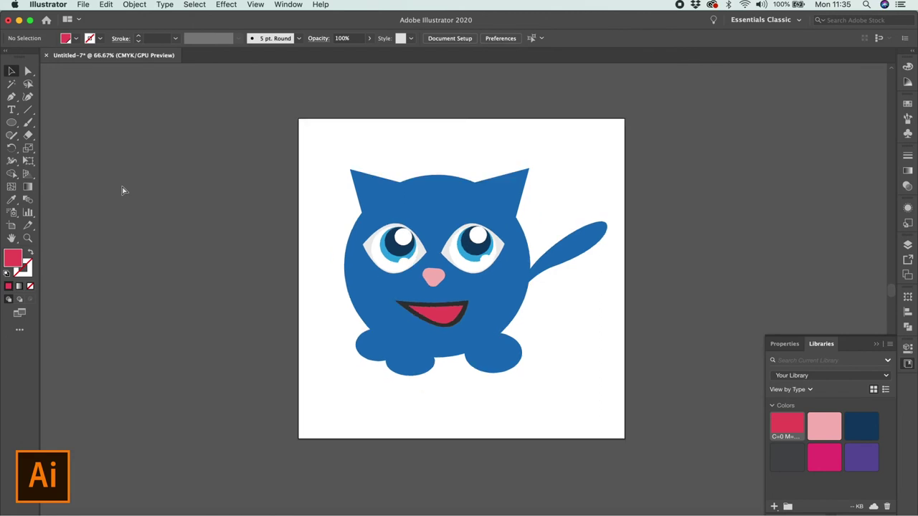
drag(433, 276, 440, 282)
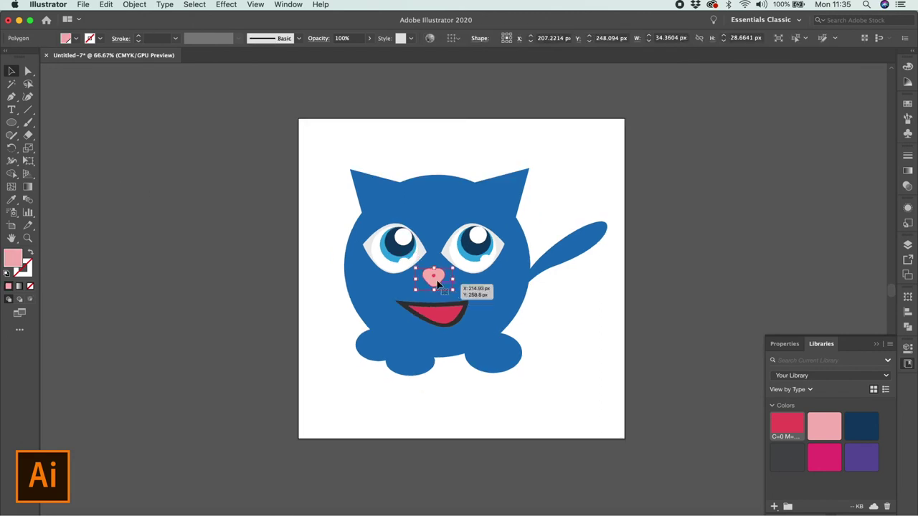
key(ctrl+shift+a)
key(ctrl+plus)
key(ctrl+plus)
key(ctrl+plus)
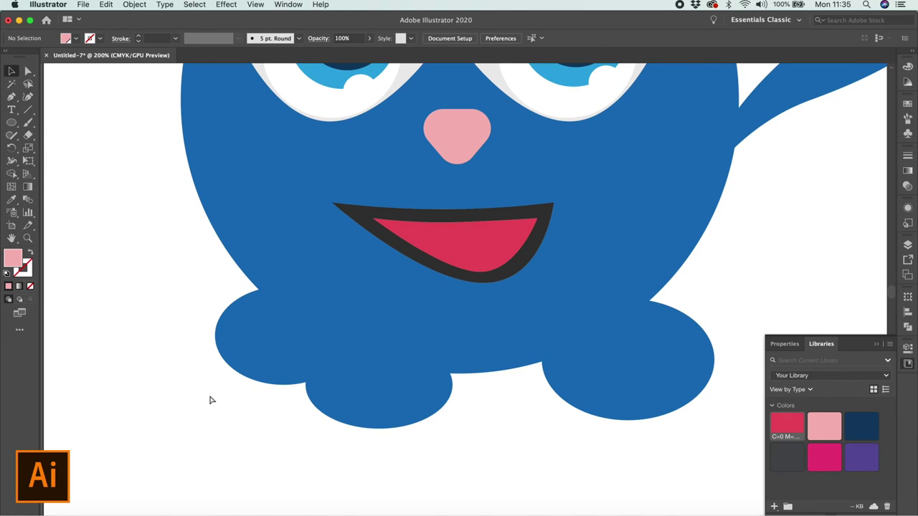
key(ctrl+plus)
key(ctrl+1)
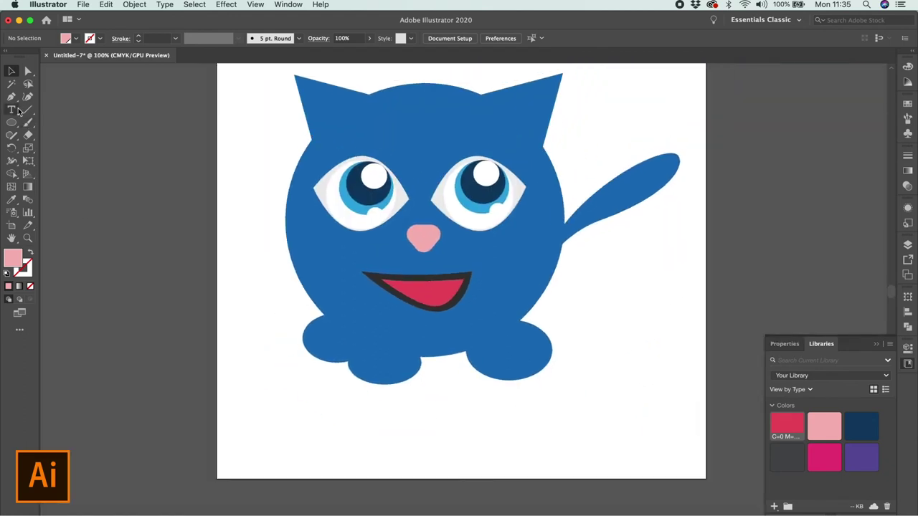
With white stroke and no fill, pen a curved whisker from the nose past the left cheek
click(99, 38)
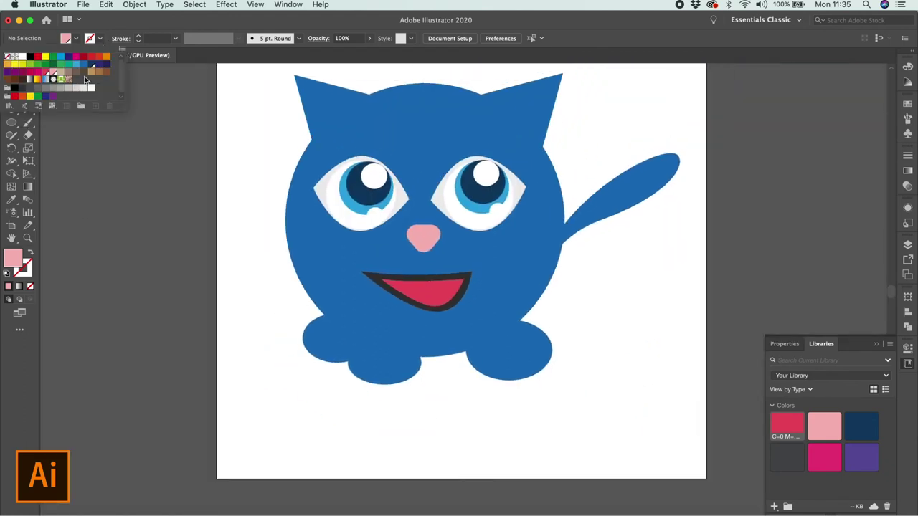
click(91, 87)
click(75, 38)
click(7, 55)
key(p)
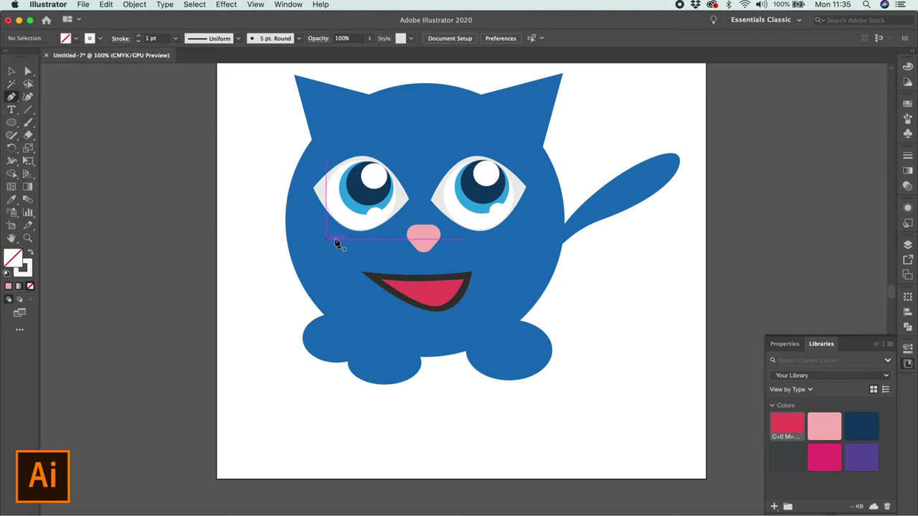
click(403, 238)
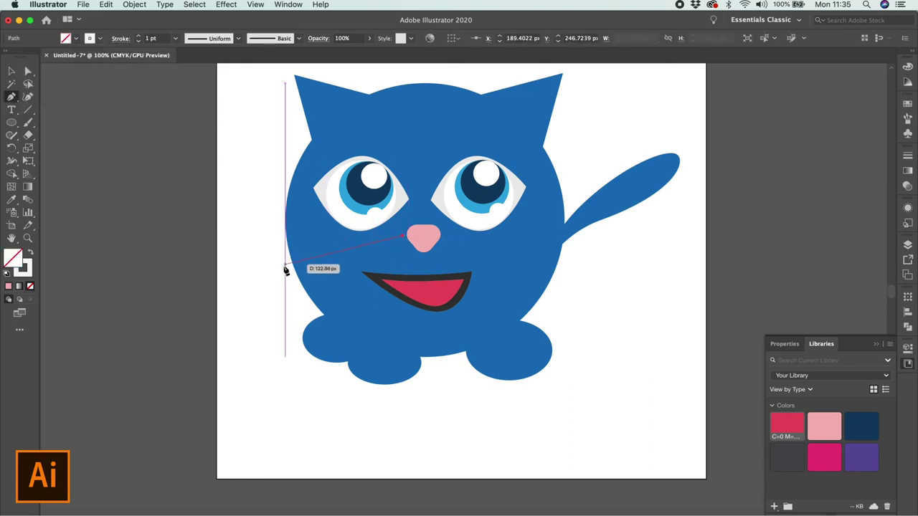
drag(270, 279, 217, 324)
key(v)
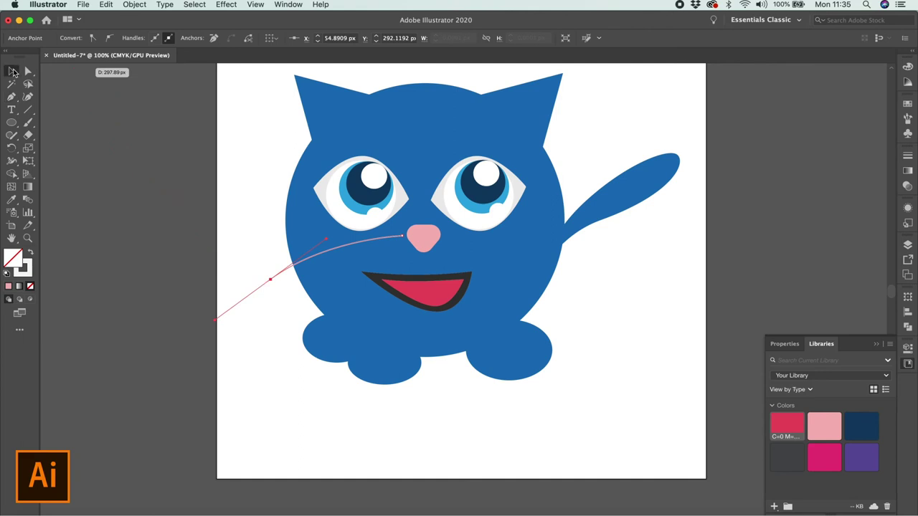
click(247, 241)
Make the whisker 2 pt and duplicate it into three left whiskers, one rotated about 16°
click(310, 263)
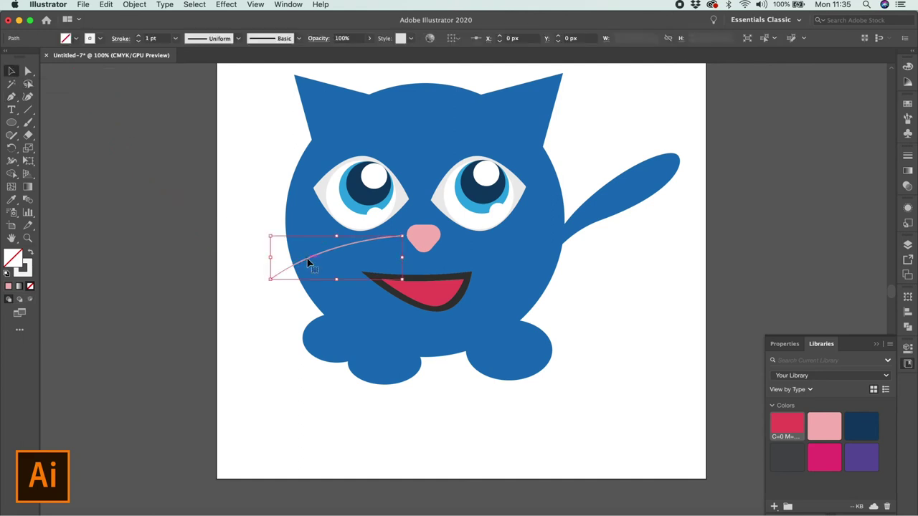
click(138, 35)
click(100, 116)
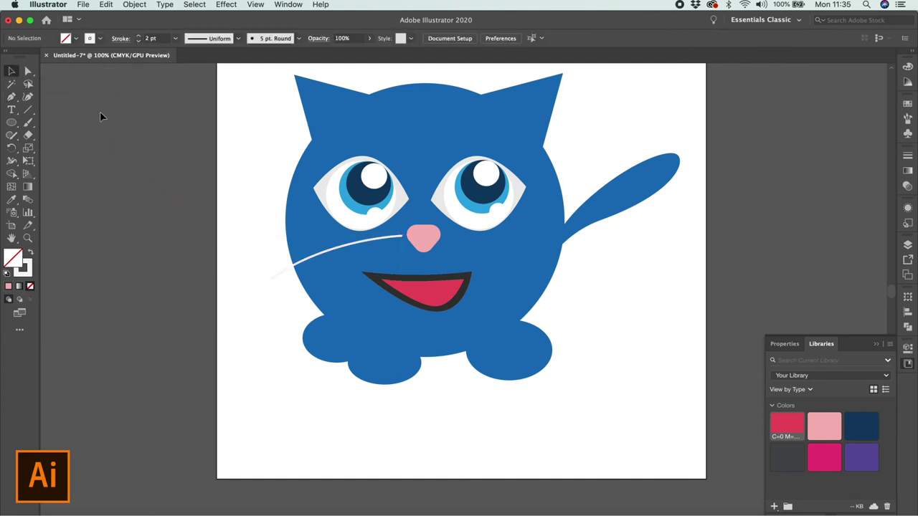
click(287, 278)
mouse_move(408, 230)
mouse_down()
mouse_move(414, 249)
mouse_move(408, 244)
mouse_up()
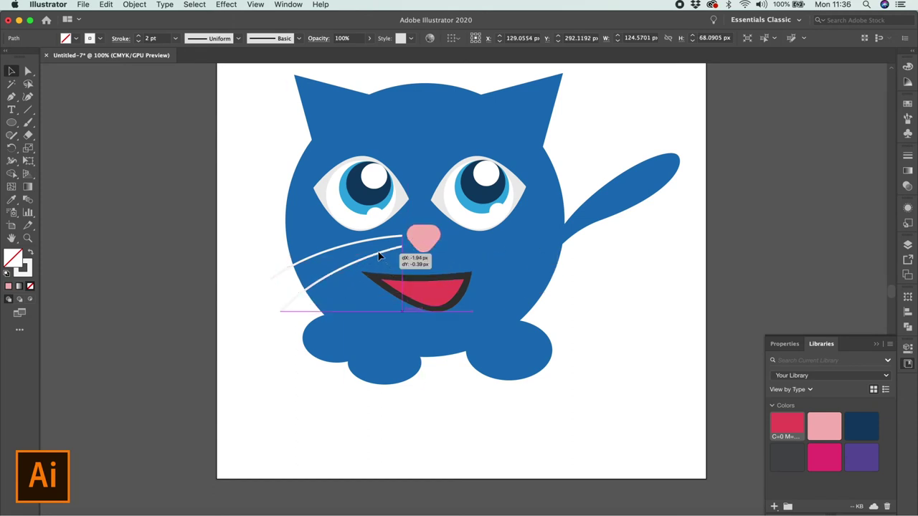
drag(438, 276, 338, 294)
drag(425, 307, 426, 296)
click(241, 386)
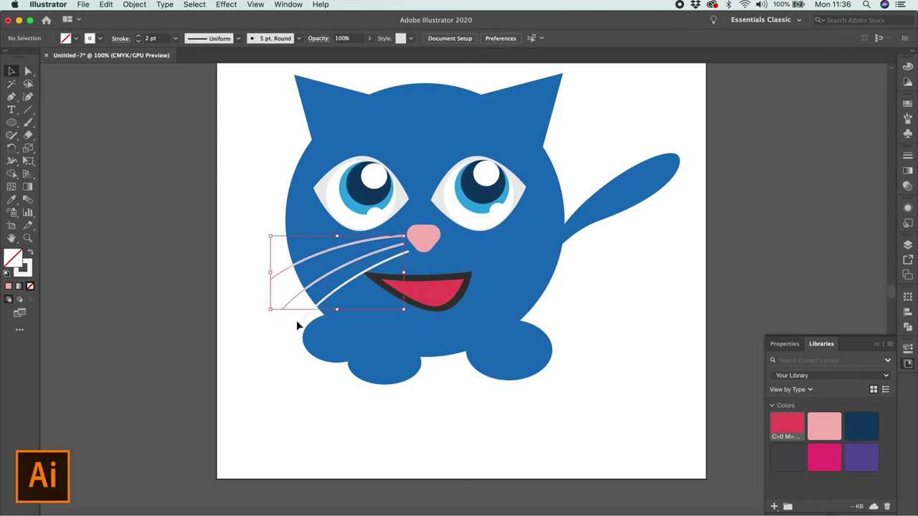
Give the left whiskers a tapered width profile
drag(269, 297, 297, 321)
click(238, 38)
click(209, 120)
click(259, 230)
Place a mirrored copy of the left whiskers onto the right cheek
drag(260, 235, 274, 269)
drag(302, 325, 456, 304)
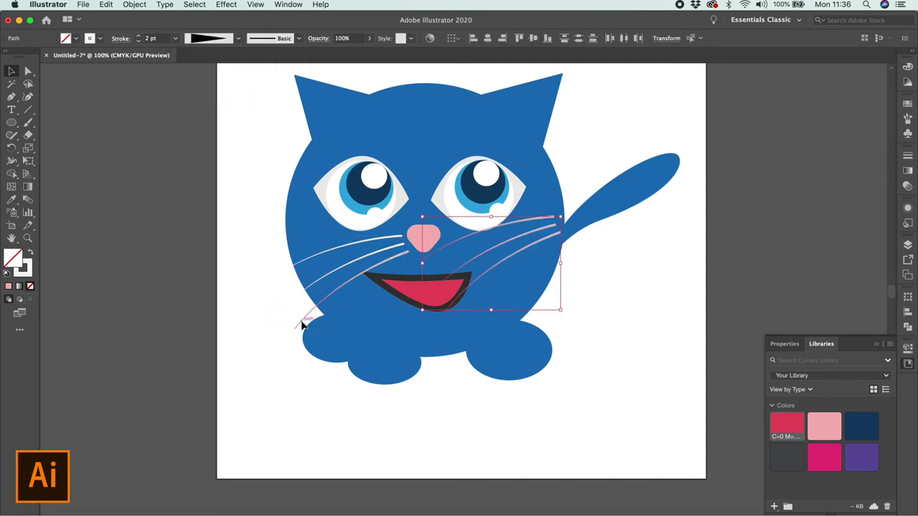
drag(423, 261, 677, 263)
drag(628, 278, 510, 295)
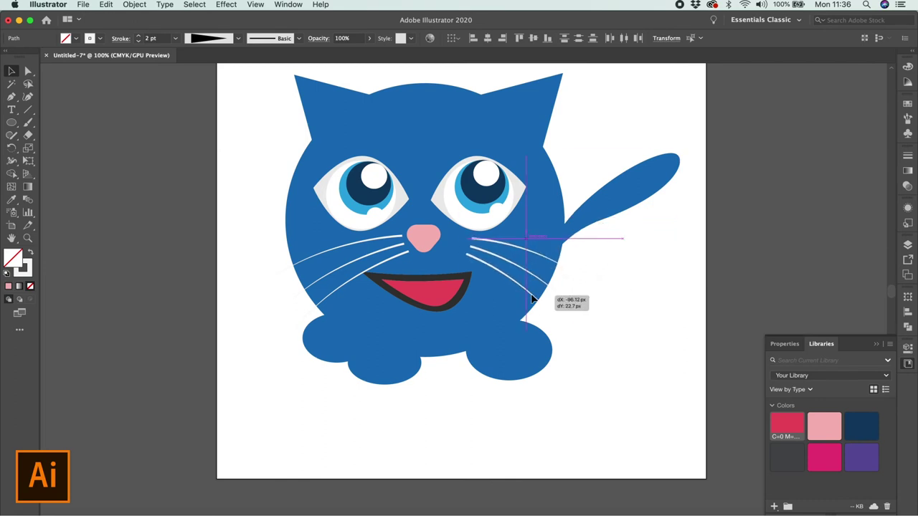
click(622, 304)
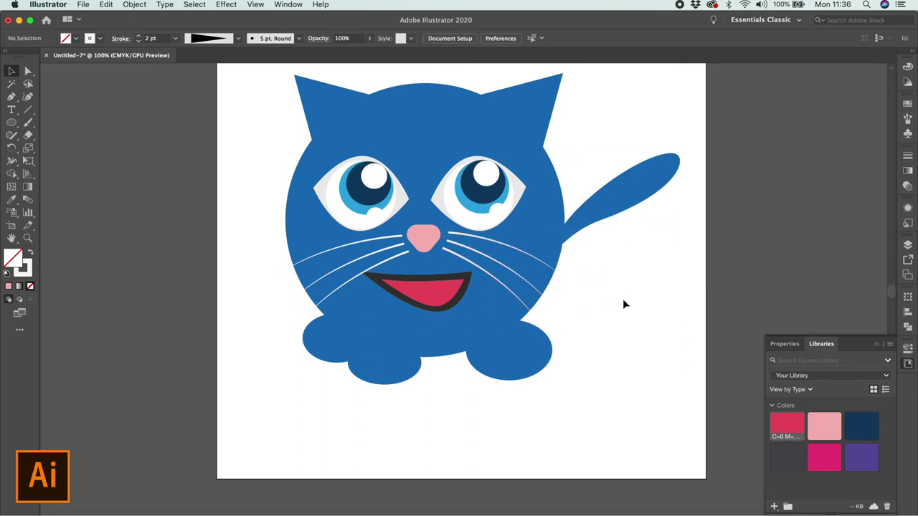
Zoom out to check the face features, then zoom in on the lower face
key(super+minus)
drag(313, 128, 603, 393)
click(602, 352)
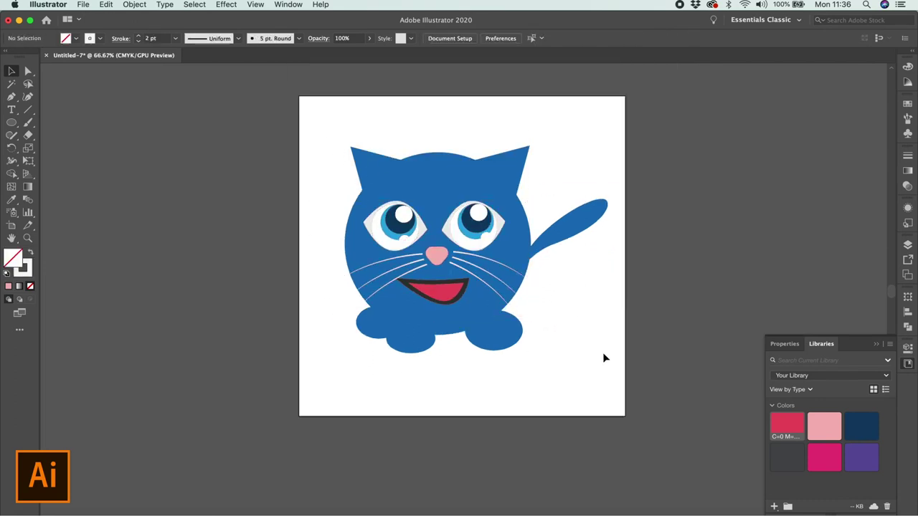
key(super+plus)
key(super+plus)
key(super+plus)
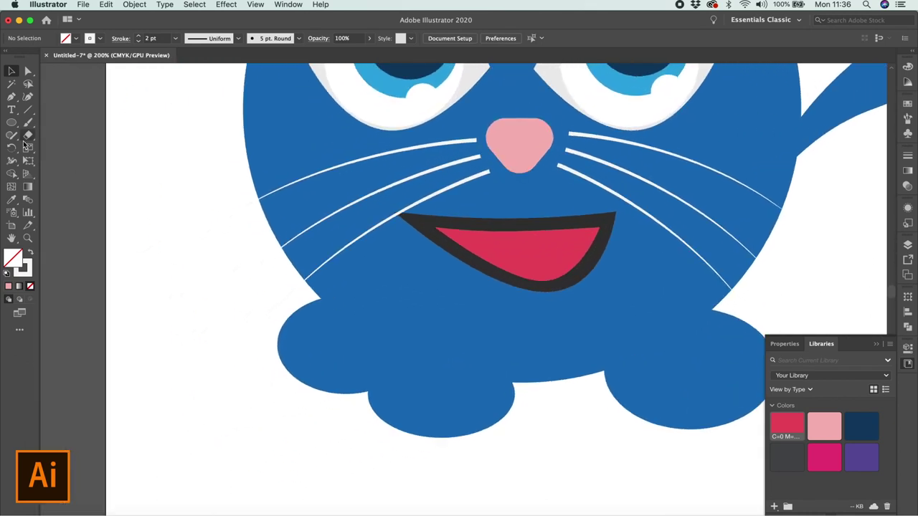
Draw a curved claw stroke across the left paw with the Curvature tool
click(12, 98)
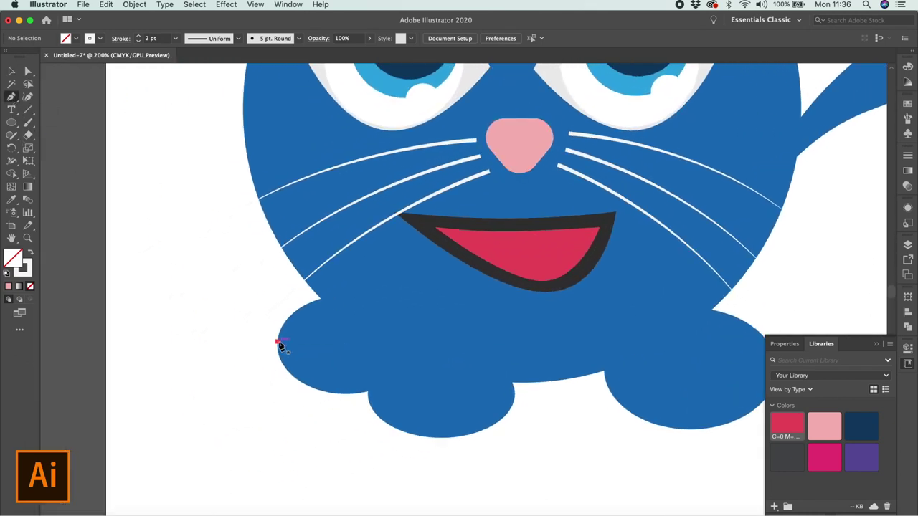
click(278, 341)
drag(332, 331, 360, 332)
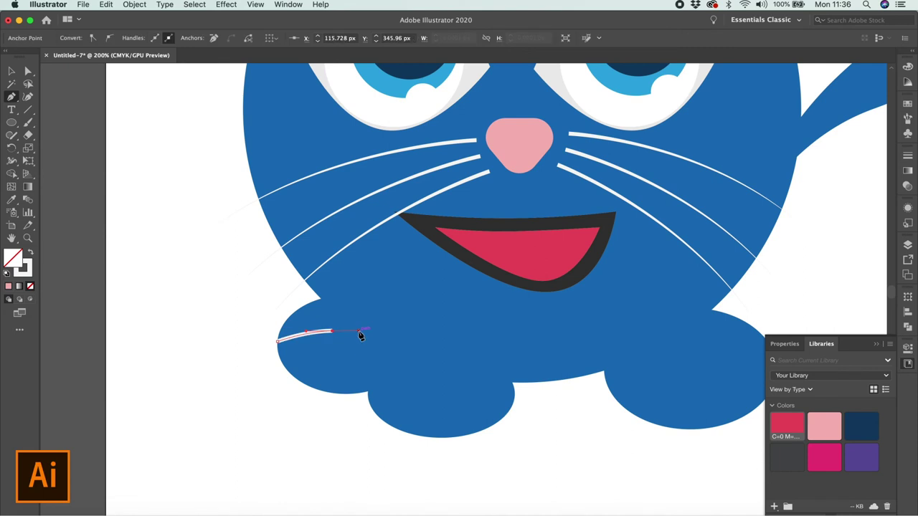
key(v)
click(250, 306)
click(305, 334)
Give the claw a tapered lens profile at 4 pt and add a second claw lower on the left paw
click(238, 38)
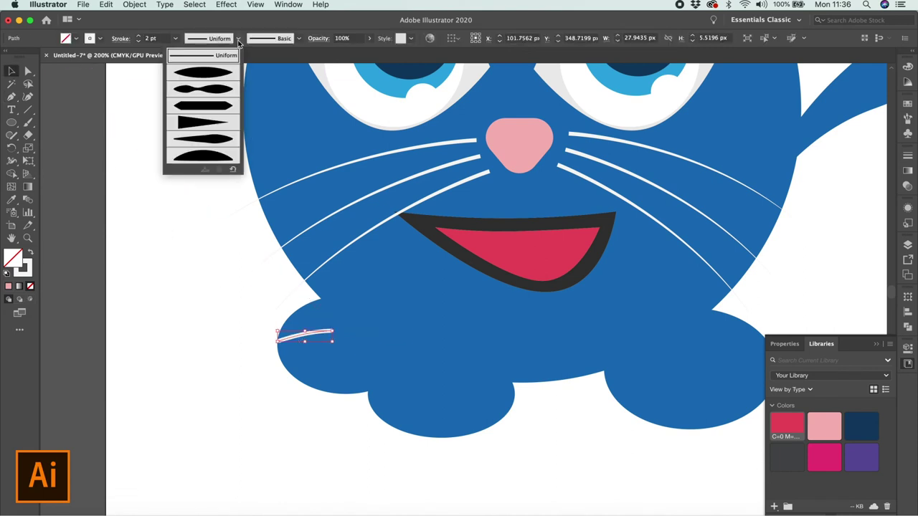
click(222, 74)
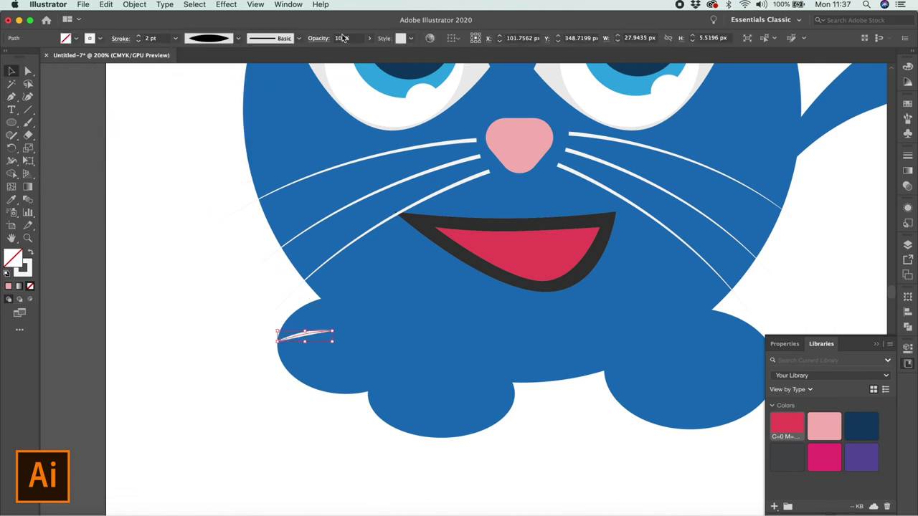
click(139, 36)
click(140, 36)
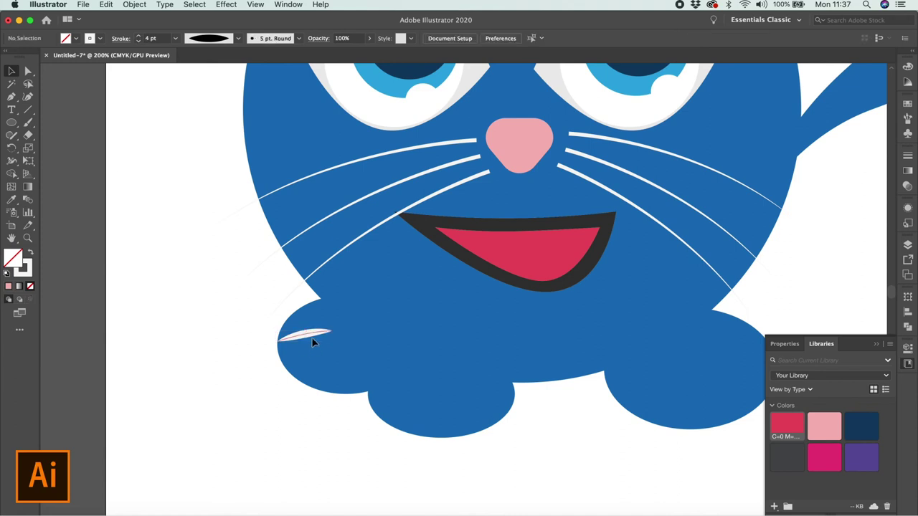
drag(337, 331, 380, 326)
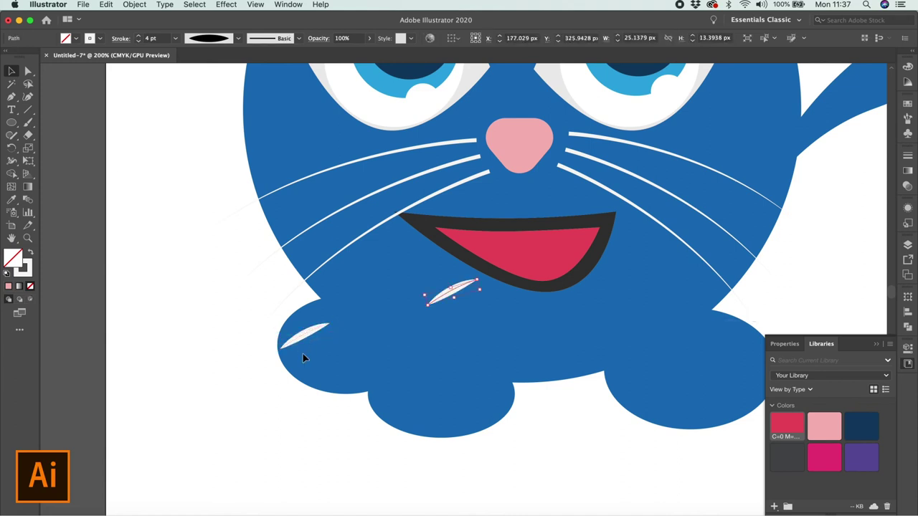
drag(379, 326, 328, 370)
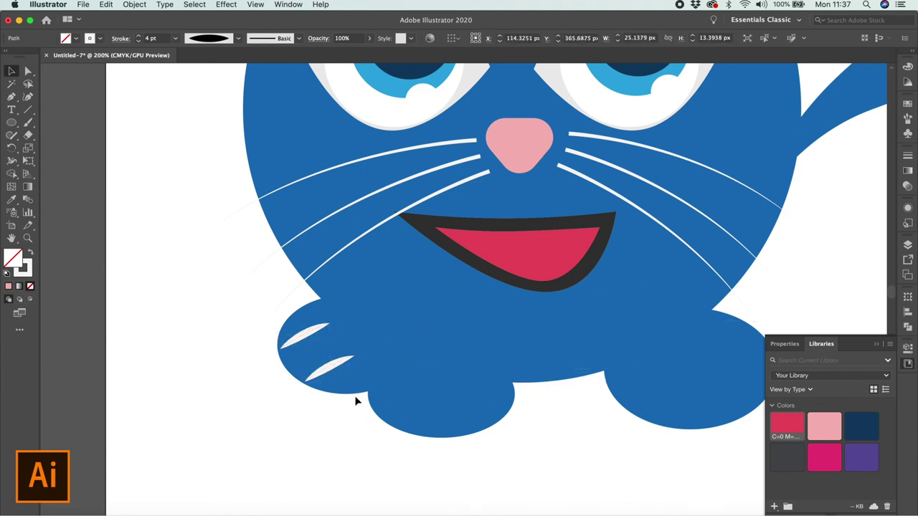
click(258, 290)
Copy both claws onto the middle paw and turn them nearly upright
drag(257, 314, 361, 407)
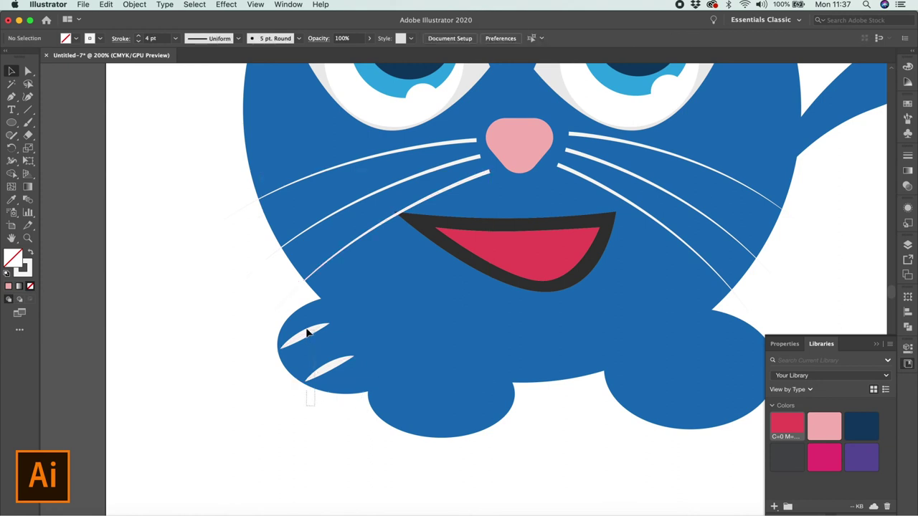
drag(307, 330, 428, 375)
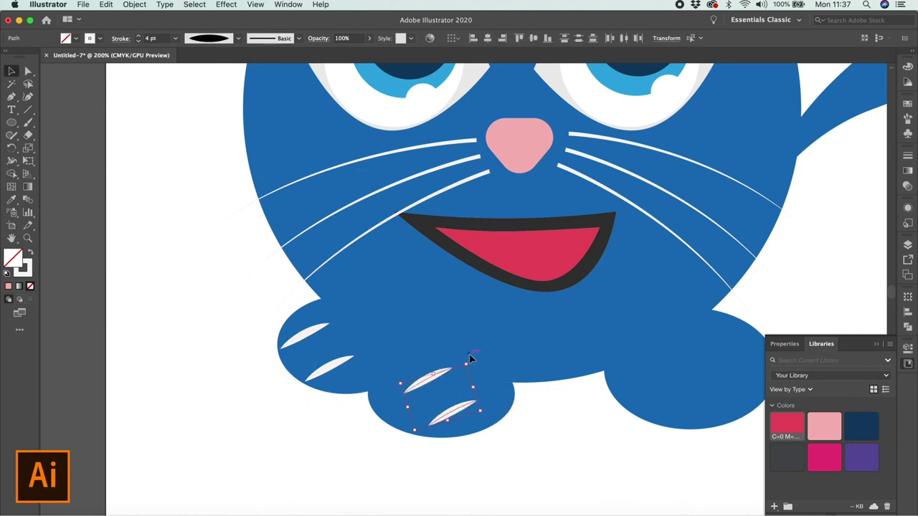
drag(468, 356, 488, 407)
click(503, 448)
drag(419, 405, 413, 400)
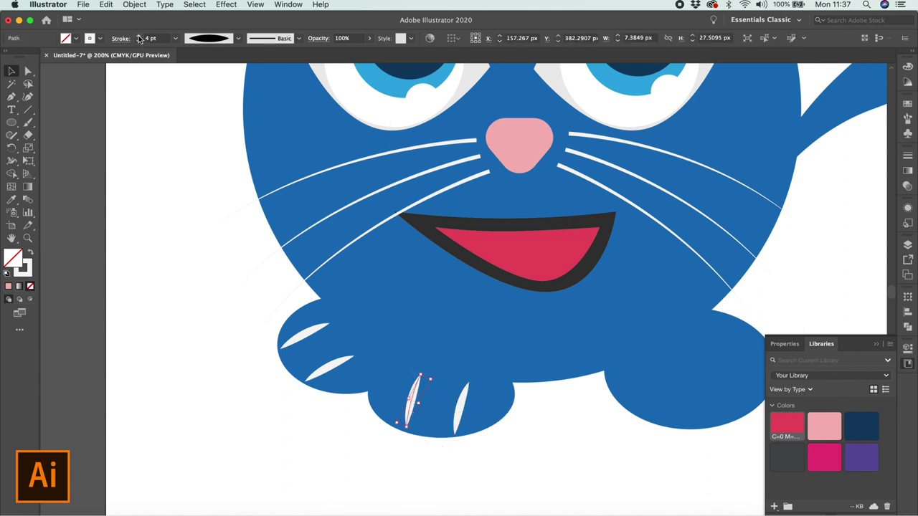
Paste another claw pair onto the right paw and rotate its rightmost claw nearly vertical
scroll(530, 417, right, 10)
scroll(530, 418, down, 3)
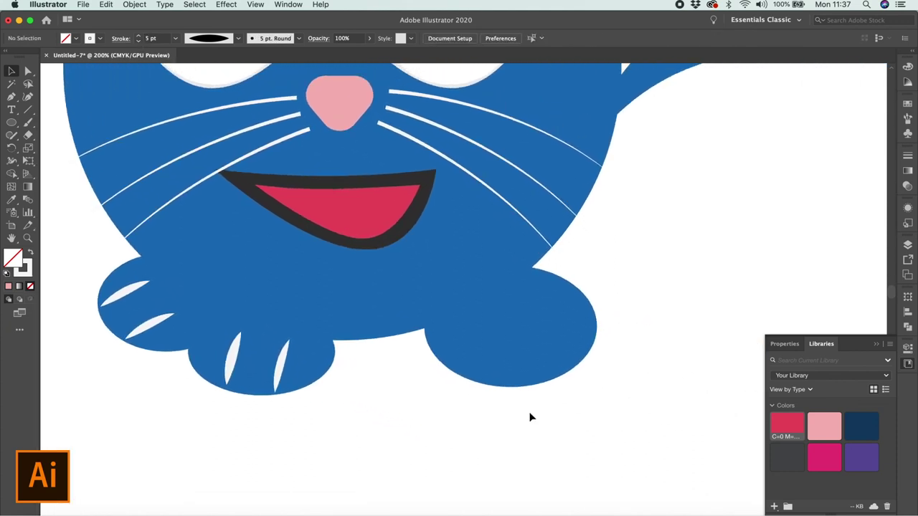
key(ctrl+v)
mouse_move(458, 298)
mouse_down()
mouse_move(526, 355)
mouse_move(522, 364)
mouse_up()
click(563, 399)
click(528, 364)
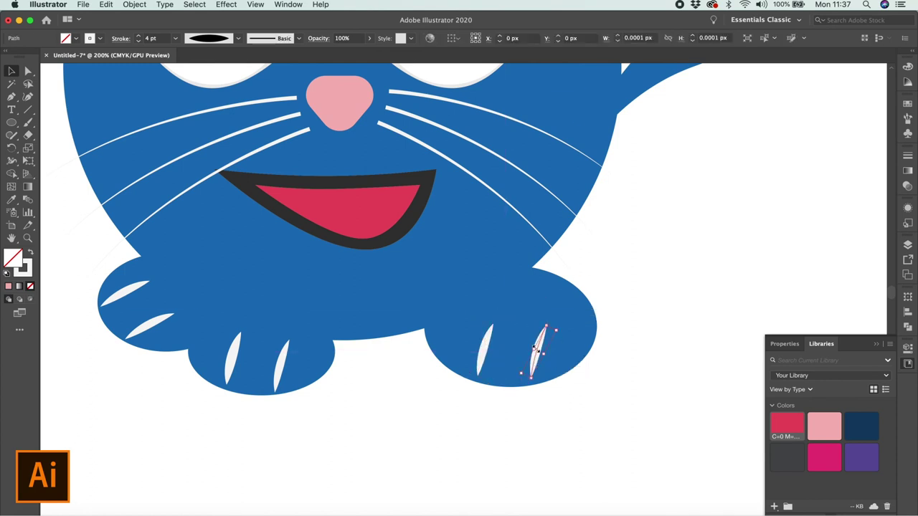
drag(544, 322, 583, 322)
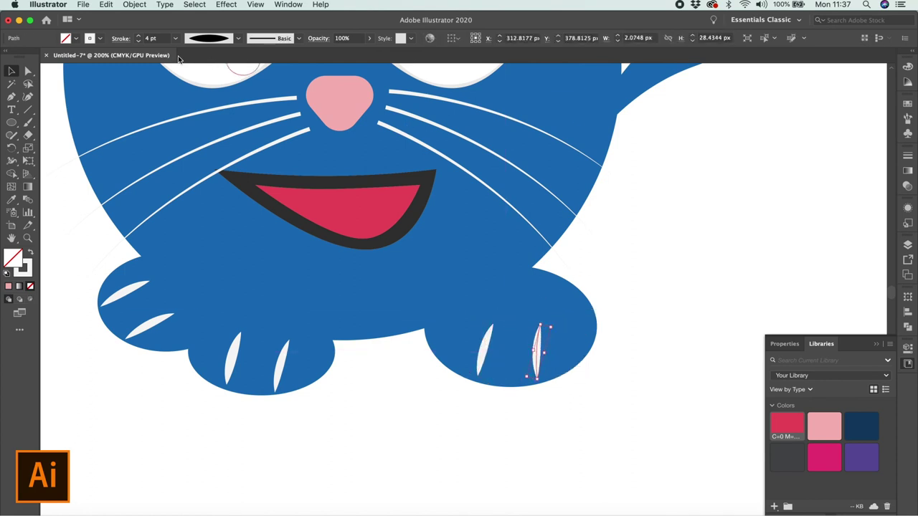
click(361, 348)
key(super+minus)
key(super+minus)
key(super+minus)
scroll(359, 347, up, 2)
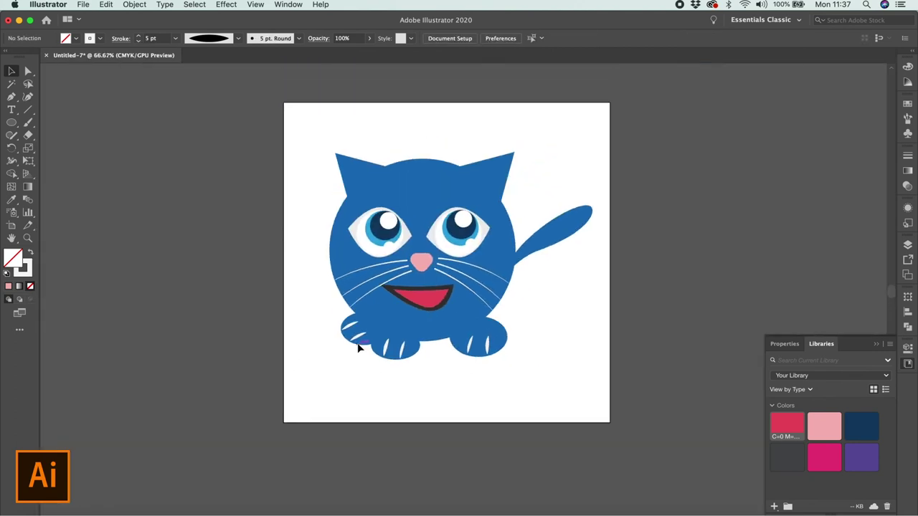
Select and delete the smiling mouth
key(super+plus)
scroll(357, 342, left, 2)
drag(435, 309, 436, 307)
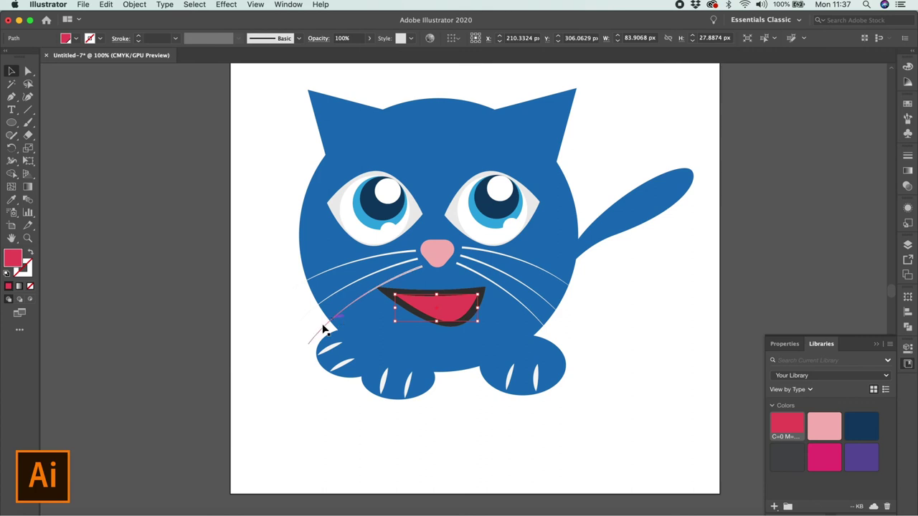
click(302, 339)
click(443, 316)
key(Delete)
Draw a red oval below the nose and nudge it slightly up and left
scroll(445, 334, up, 3)
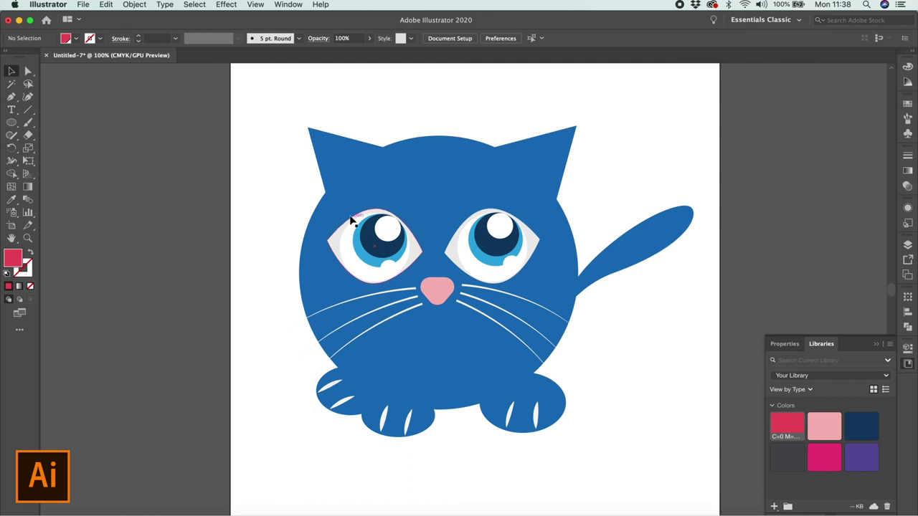
click(14, 124)
drag(423, 325, 469, 383)
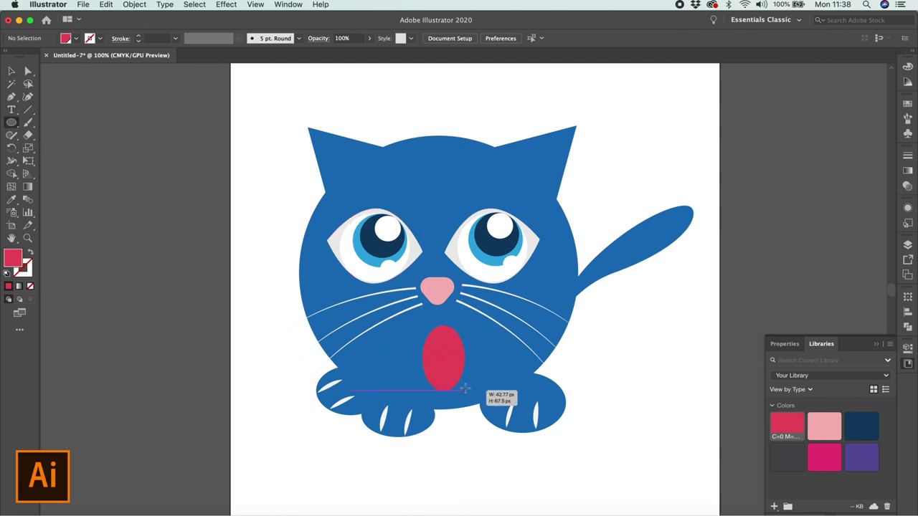
key(v)
drag(445, 354, 438, 351)
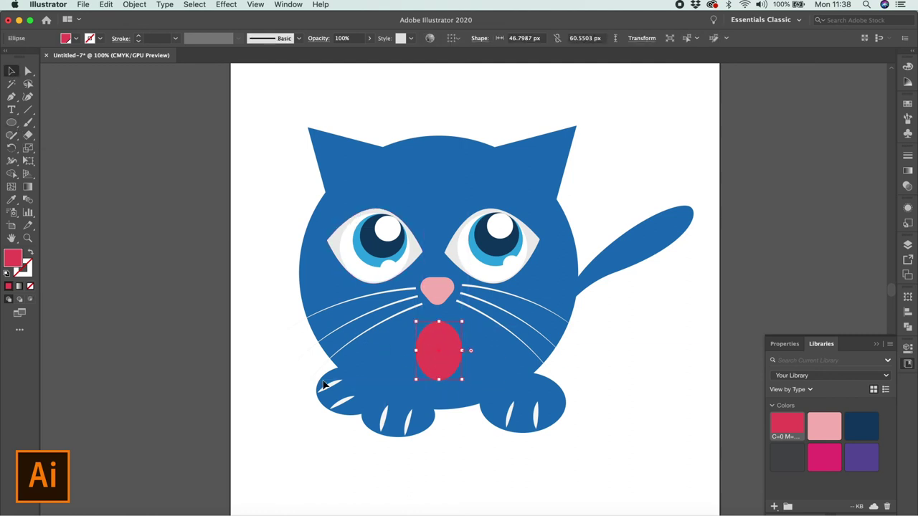
click(269, 394)
click(450, 358)
click(275, 332)
scroll(275, 331, up, 2)
scroll(277, 337, up, 2)
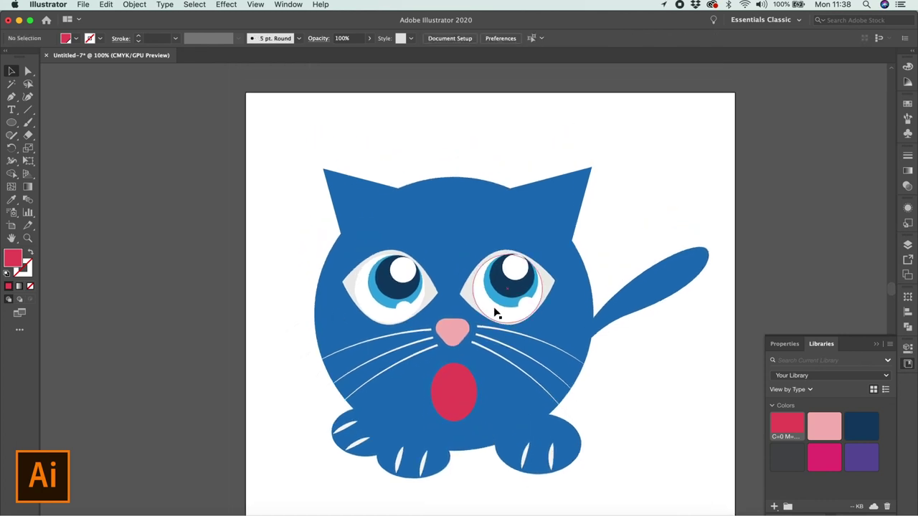
Select both ear triangles, move them down over the face, and fill them pink
click(906, 246)
click(554, 198)
shift+click(372, 190)
drag(372, 190, 375, 236)
click(78, 39)
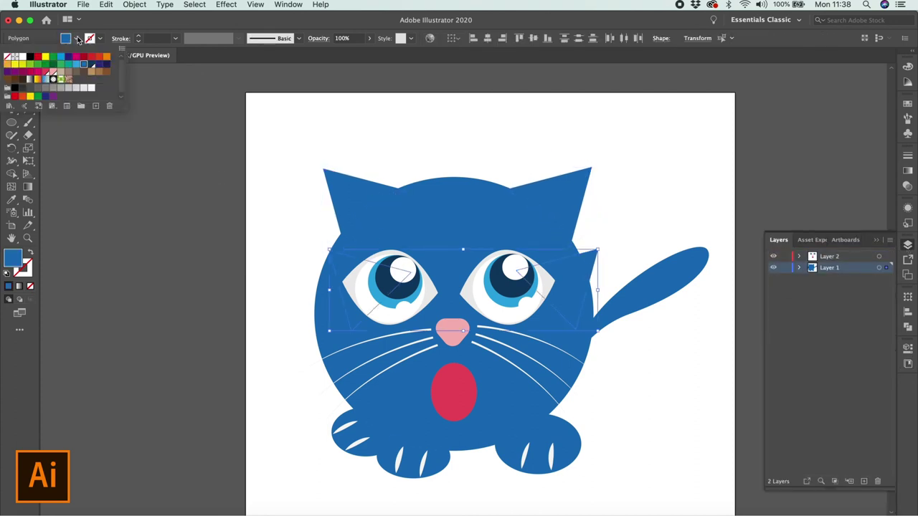
click(52, 72)
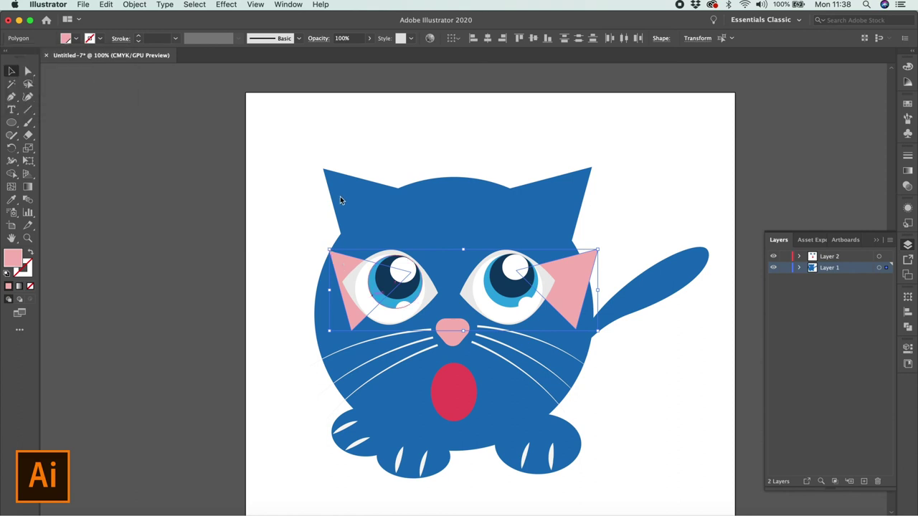
Shrink the pink triangles and fit them inside the left and right blue ears
drag(345, 262, 343, 188)
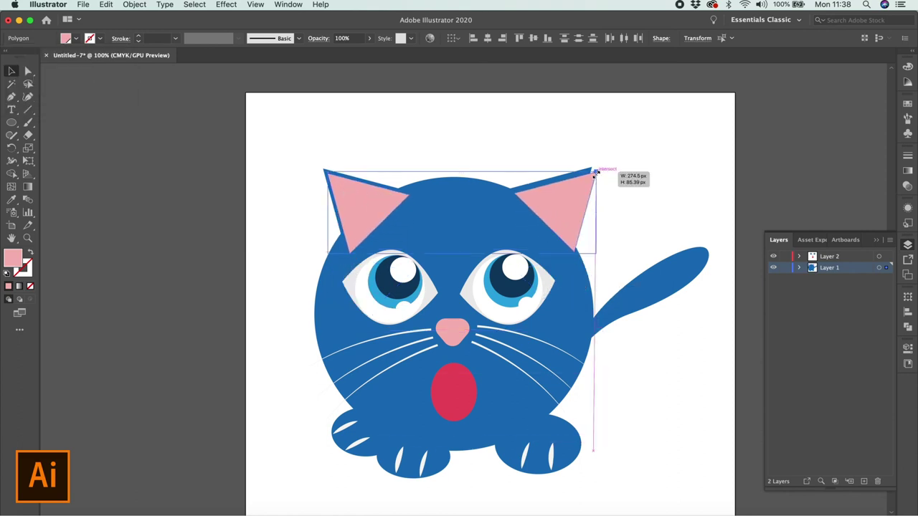
drag(595, 172, 538, 190)
drag(513, 224, 552, 214)
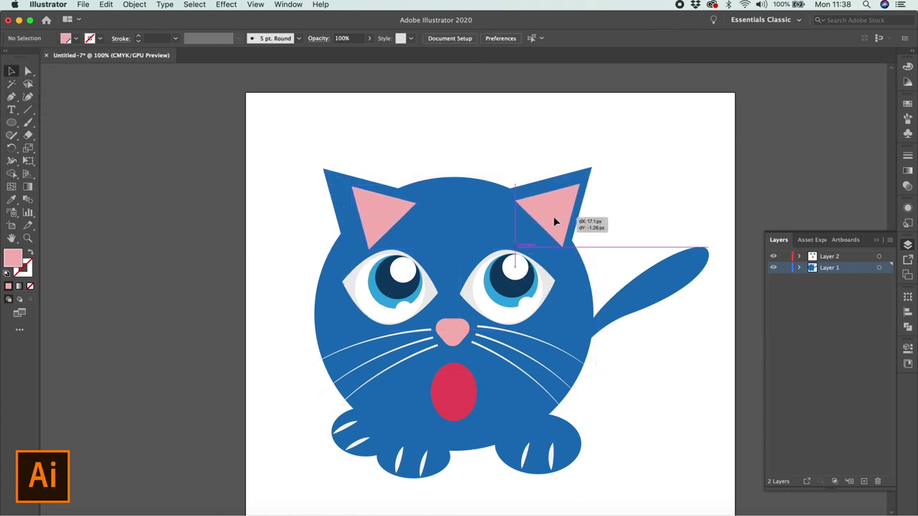
drag(383, 214, 364, 205)
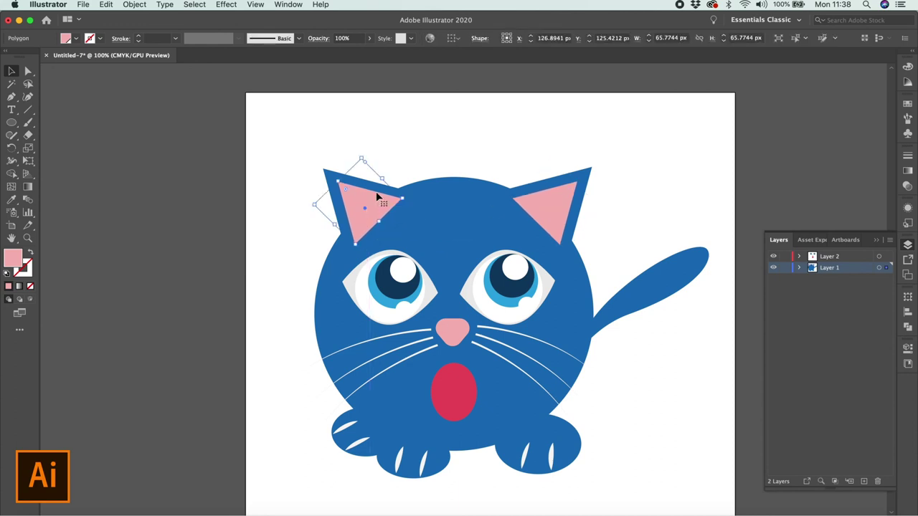
click(651, 163)
scroll(651, 163, right, 2)
click(875, 239)
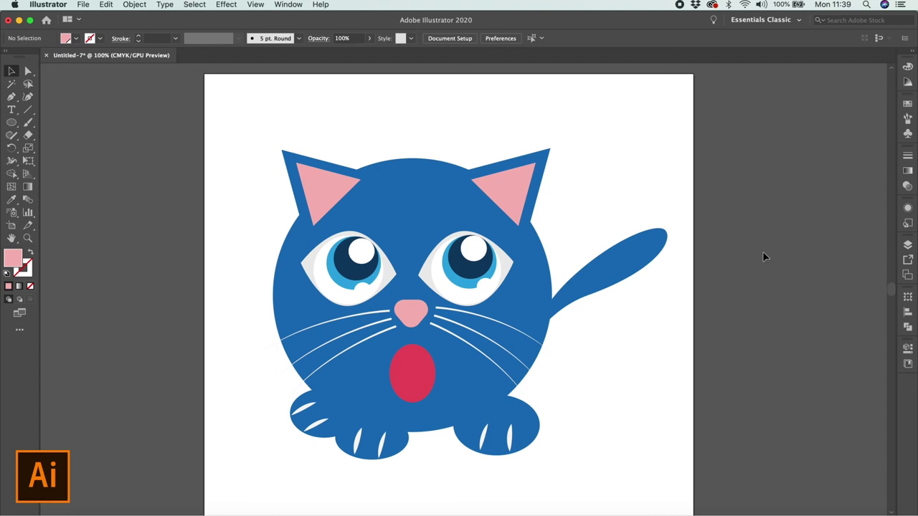
Rotate the right and left eye groups a few degrees to raise their outer corners
click(479, 278)
drag(534, 221, 525, 236)
click(350, 269)
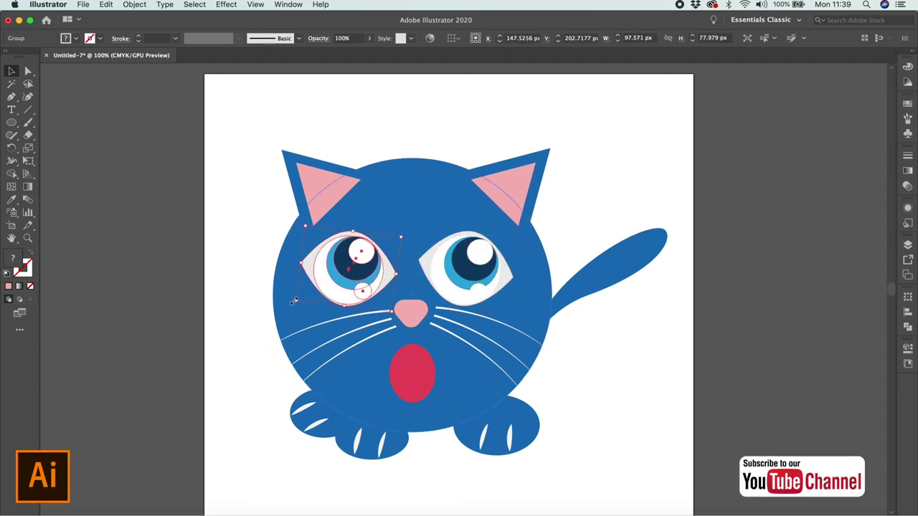
drag(291, 304, 288, 222)
click(475, 258)
drag(520, 241, 538, 229)
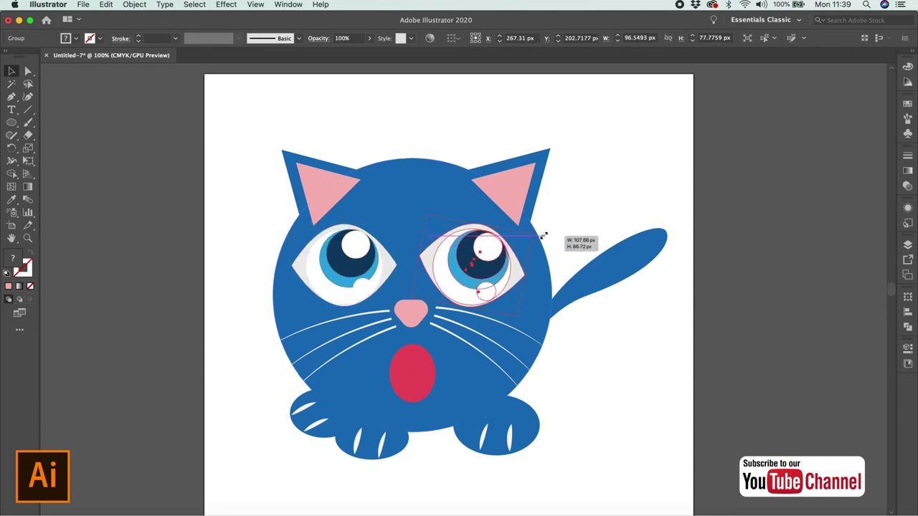
click(661, 348)
scroll(661, 348, down, 2)
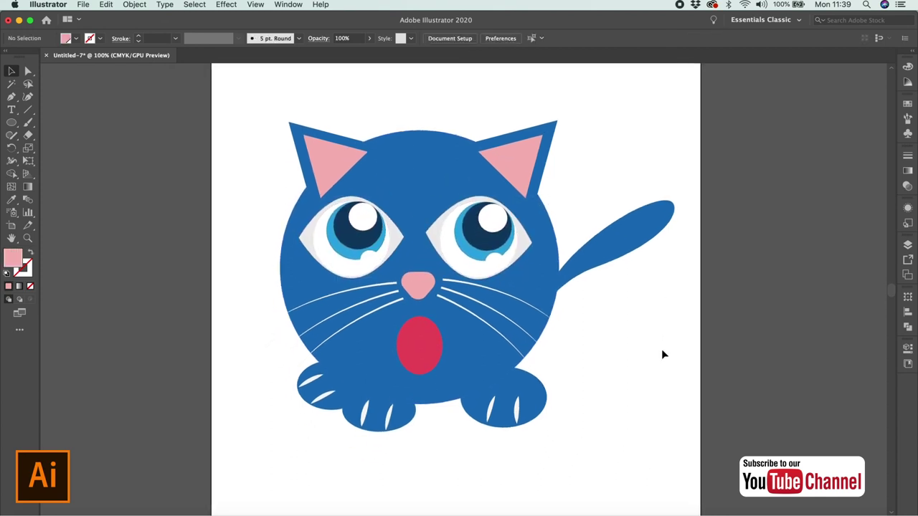